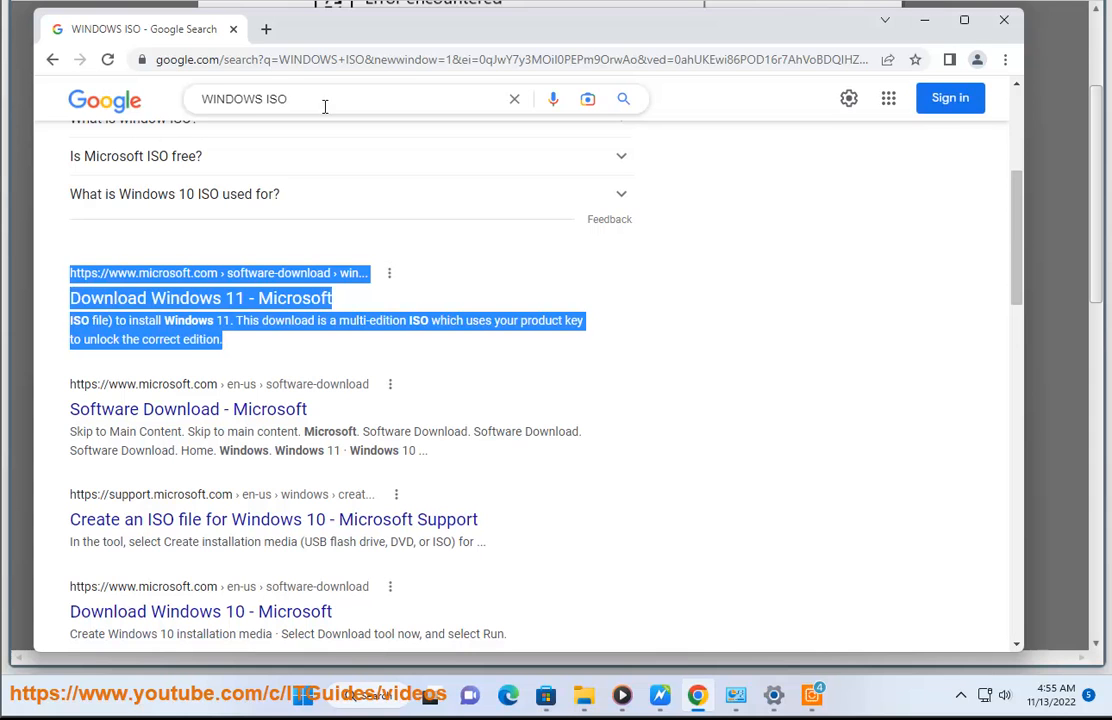
Search Google for SLOW WINDOWS INTERNET.
type("SLO")
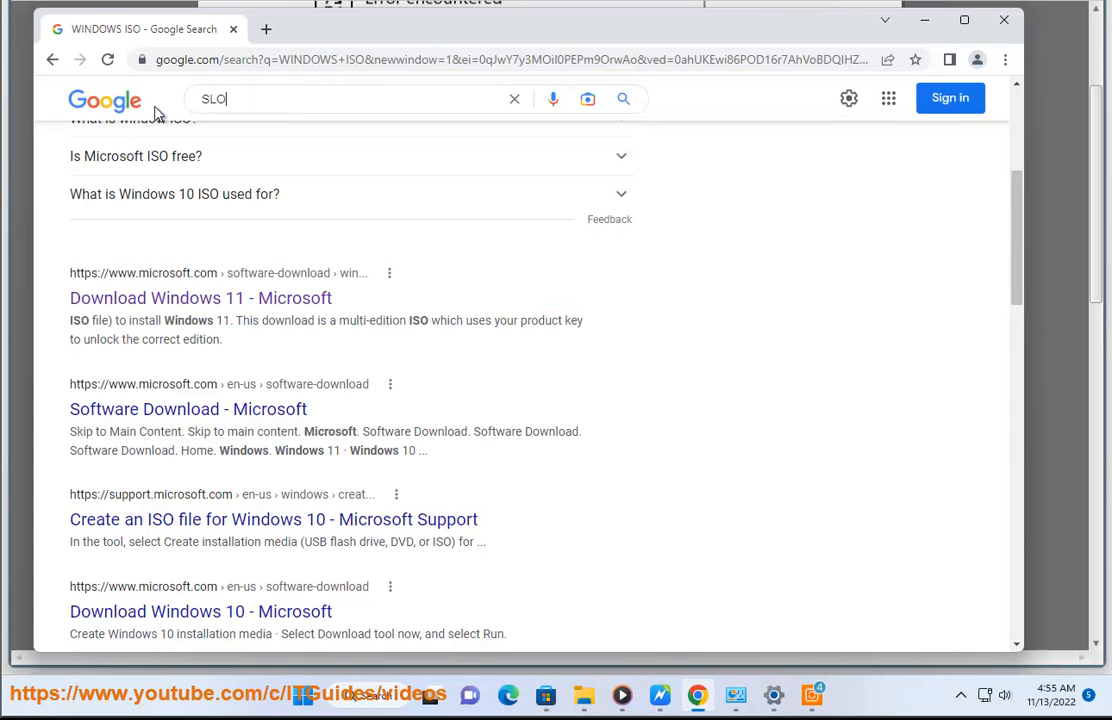
type("W WINDOWS I")
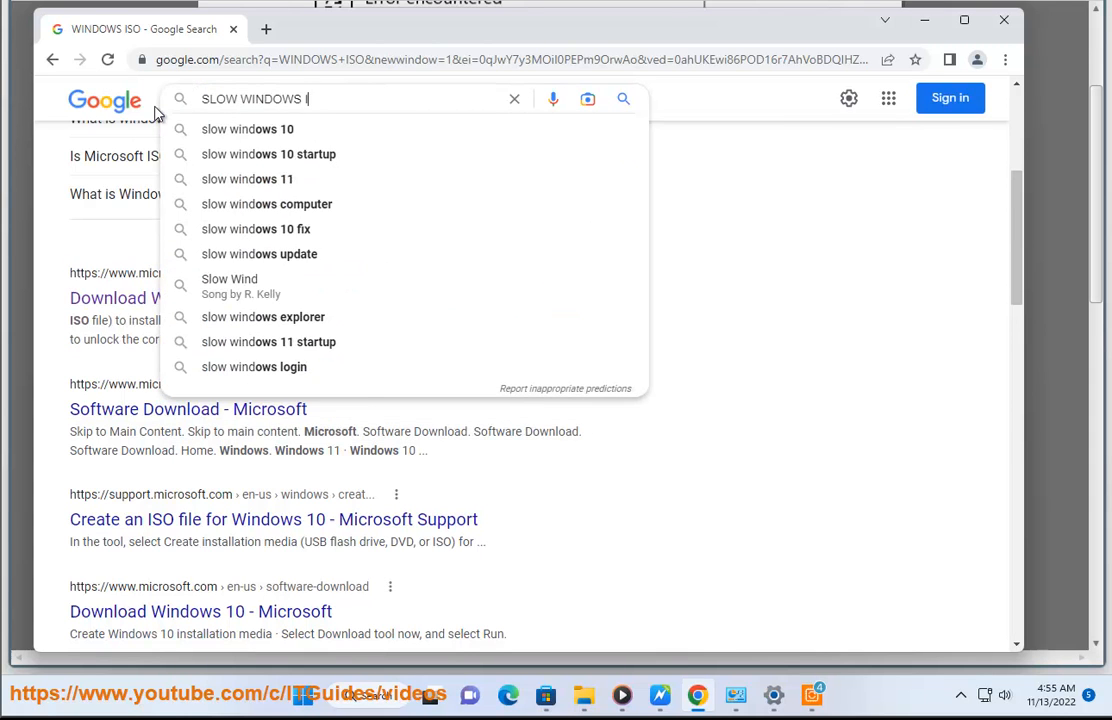
type("NTERNET")
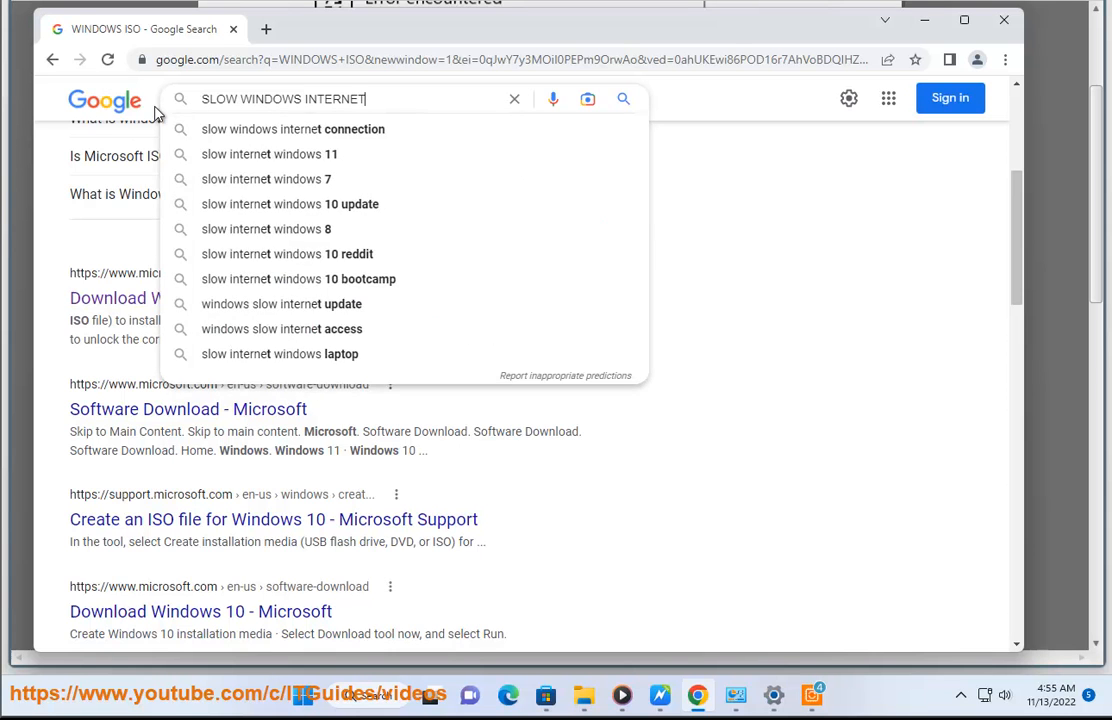
key("Return")
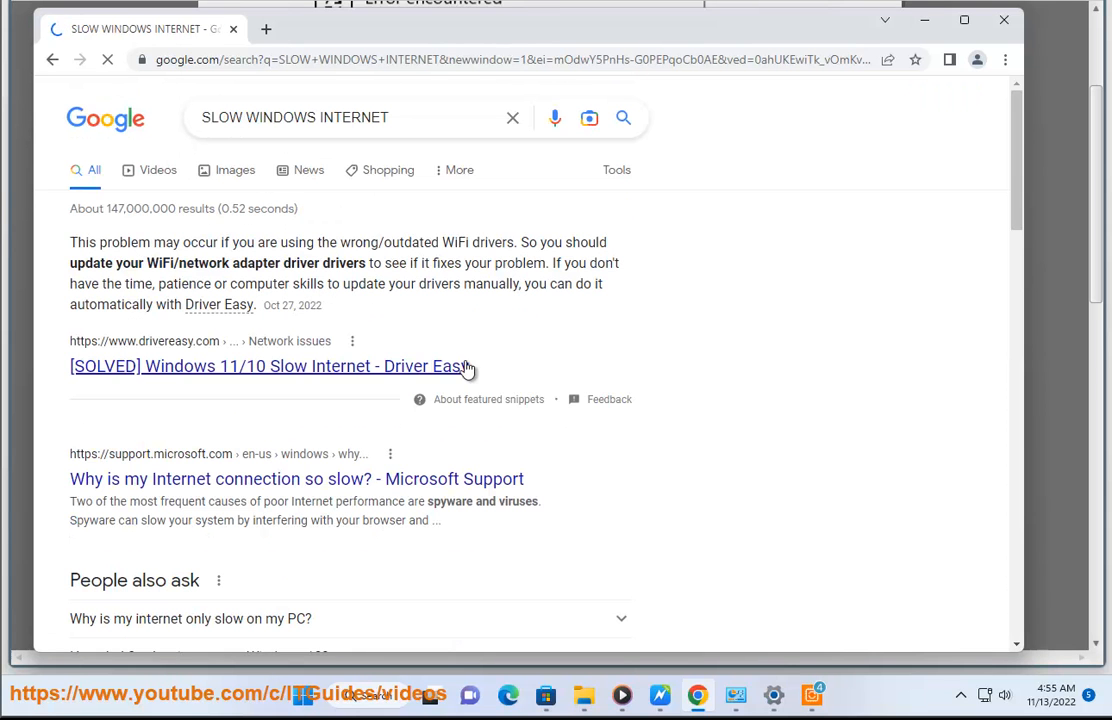
Open the Microsoft Support result "Why is my Internet connection so slow?" in a new tab, select its web address and minimize the browser.
left_click_drag(428, 537, 30, 480)
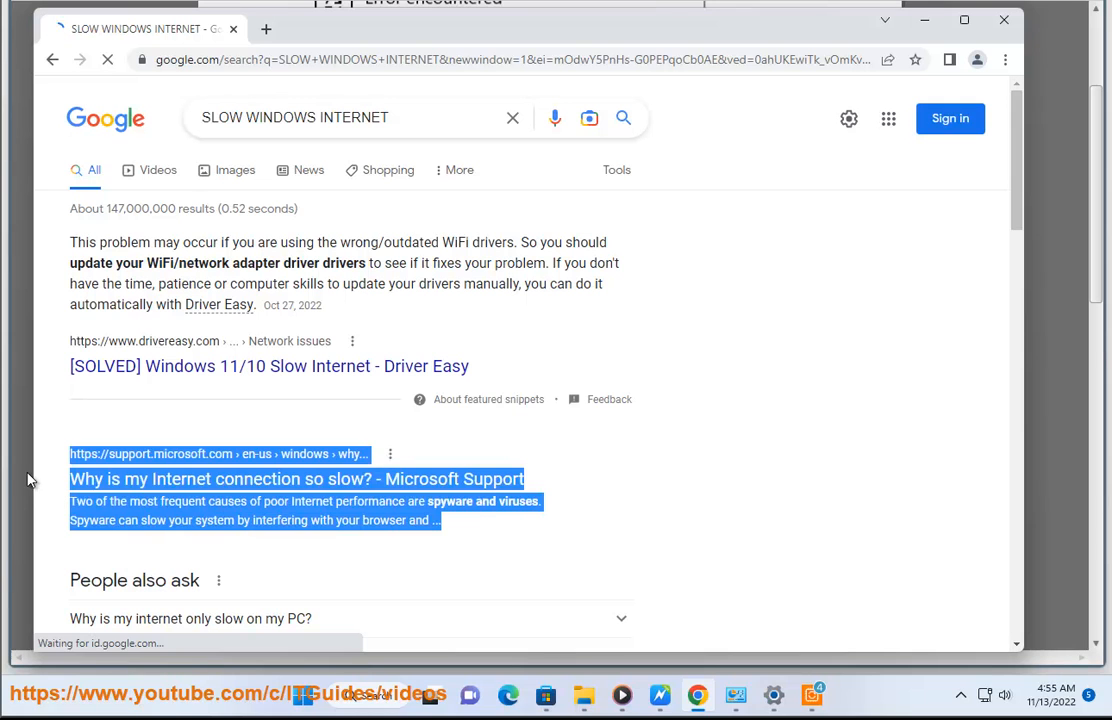
right_click(350, 484)
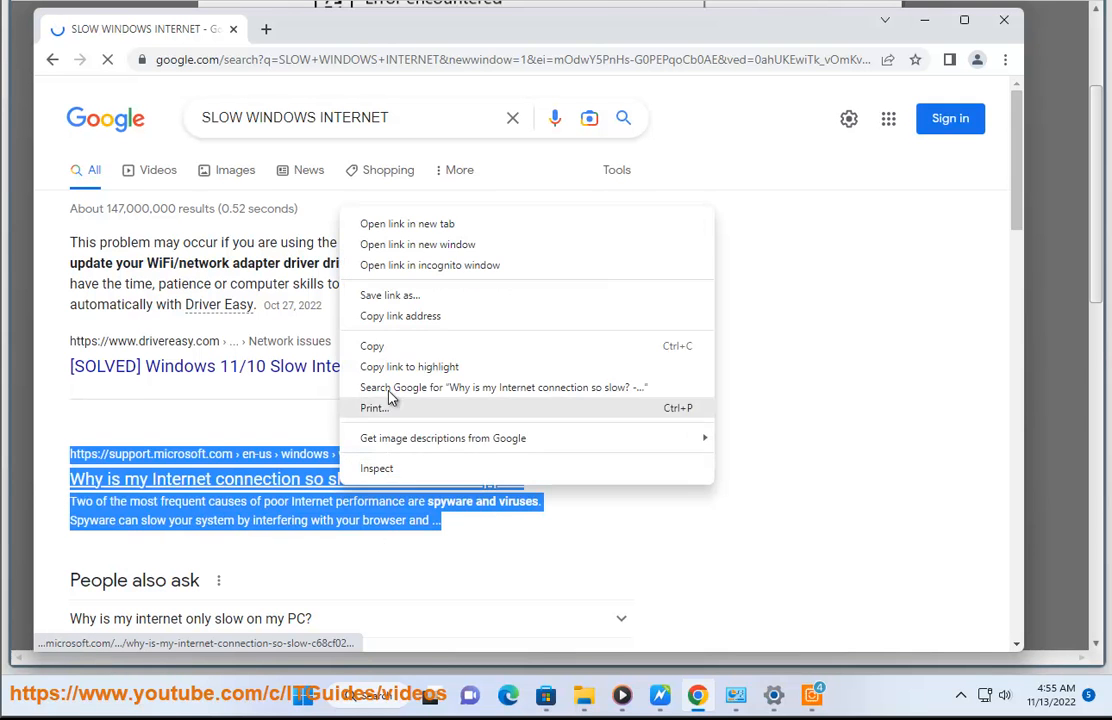
left_click(442, 225)
left_click(330, 32)
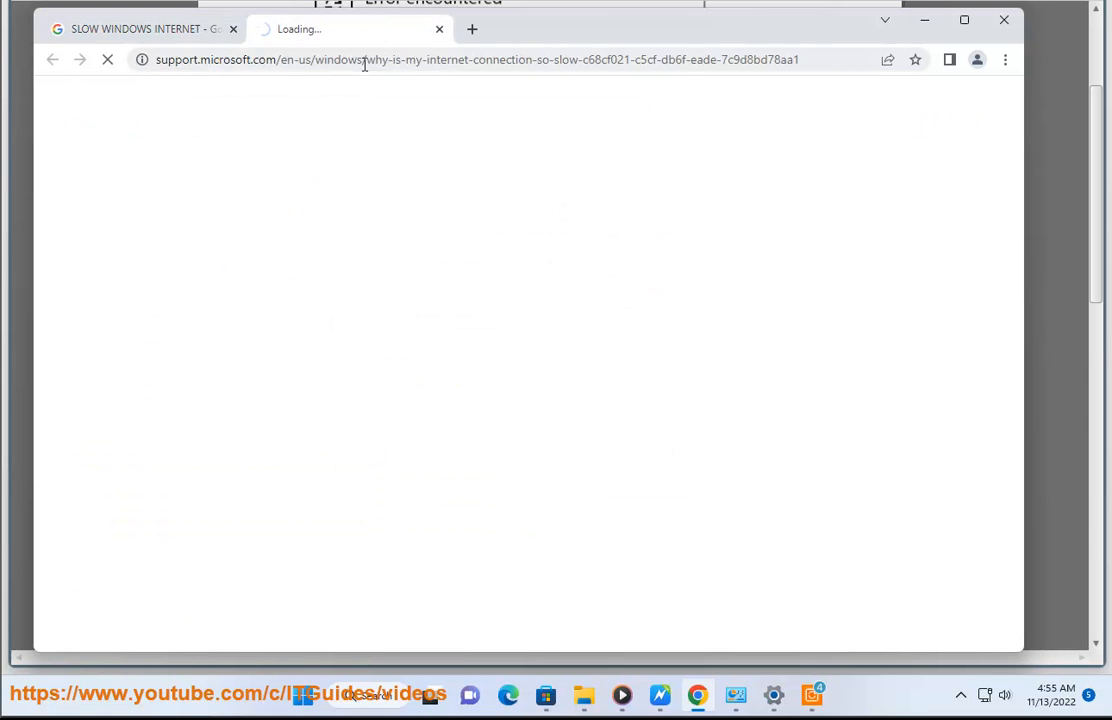
left_click(365, 60)
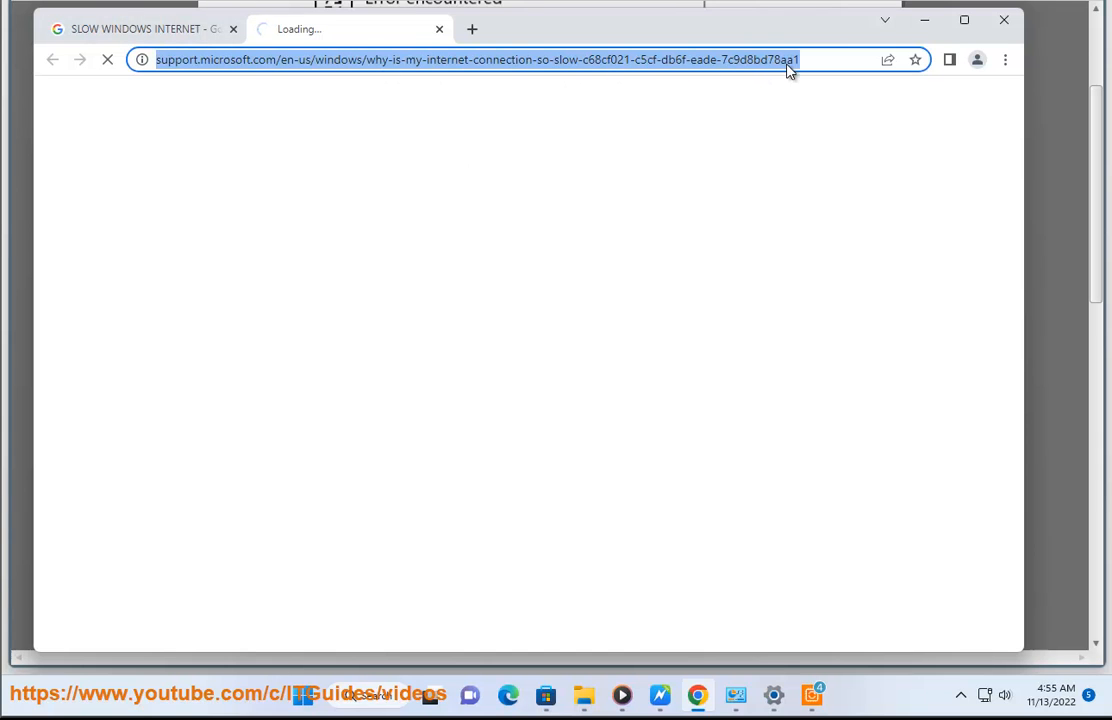
left_click(924, 20)
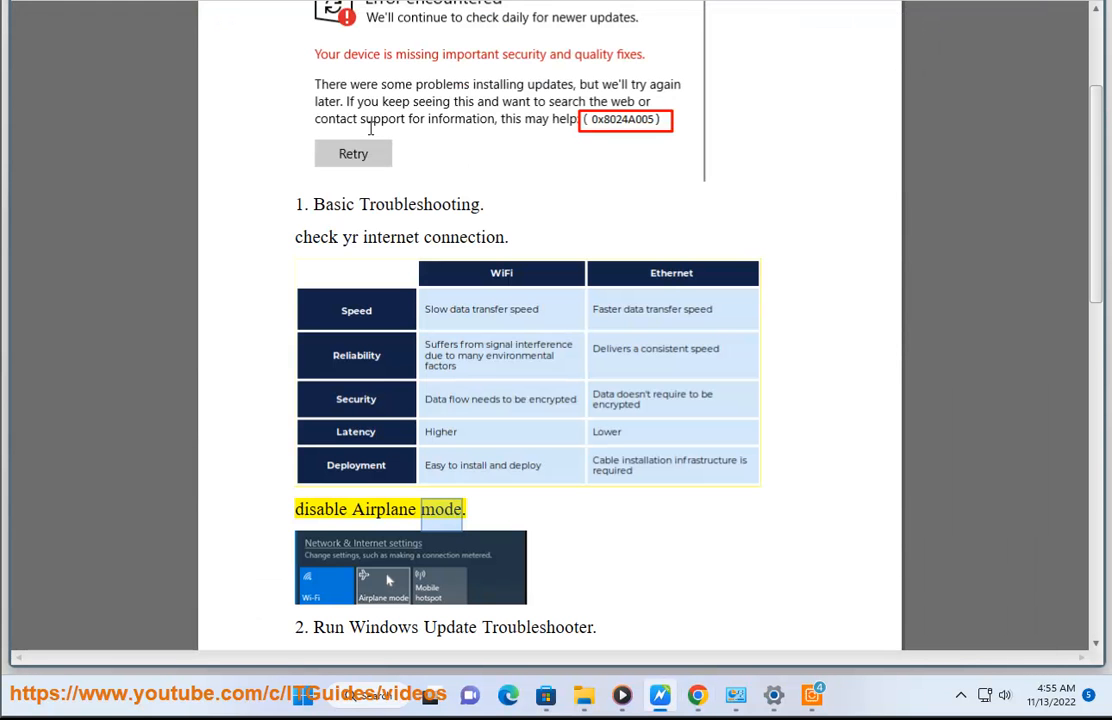
Switch to Control Panel, search it for TR, and show all categories under Troubleshooting.
left_click(432, 494)
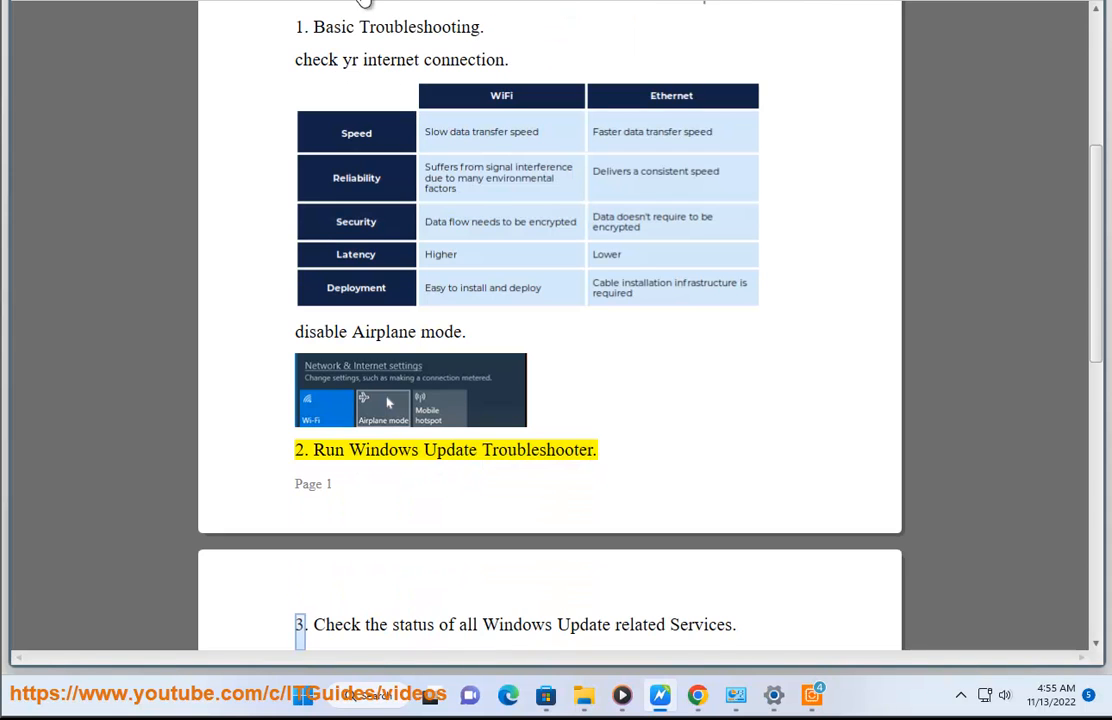
left_click(367, 700)
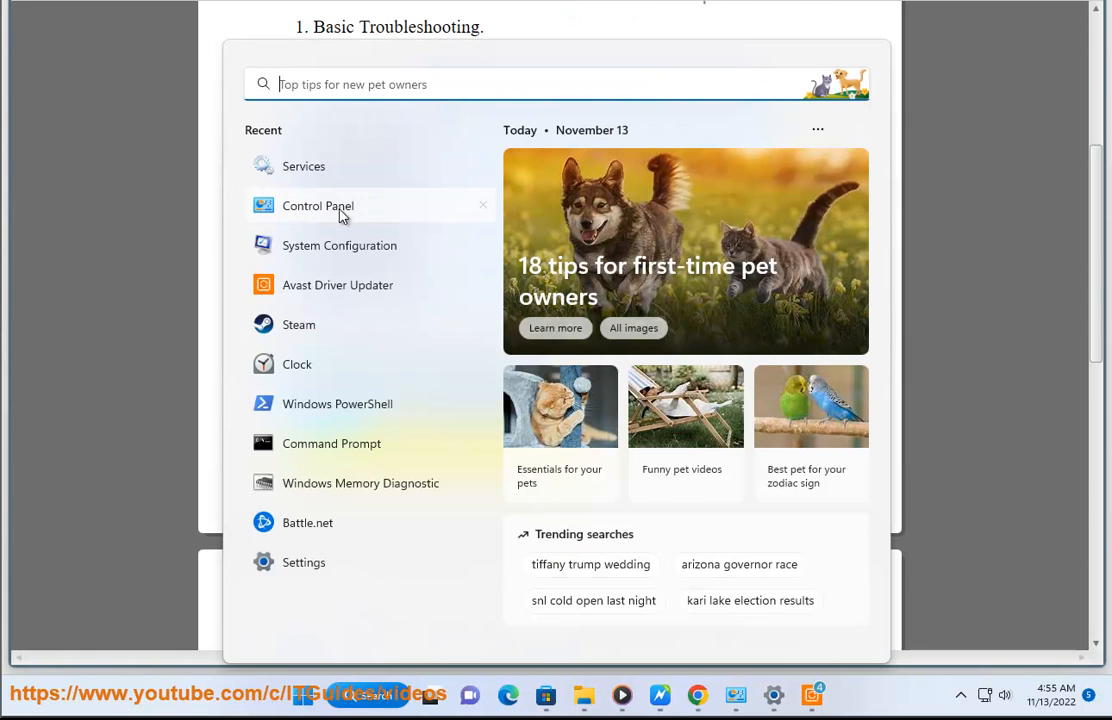
left_click(737, 697)
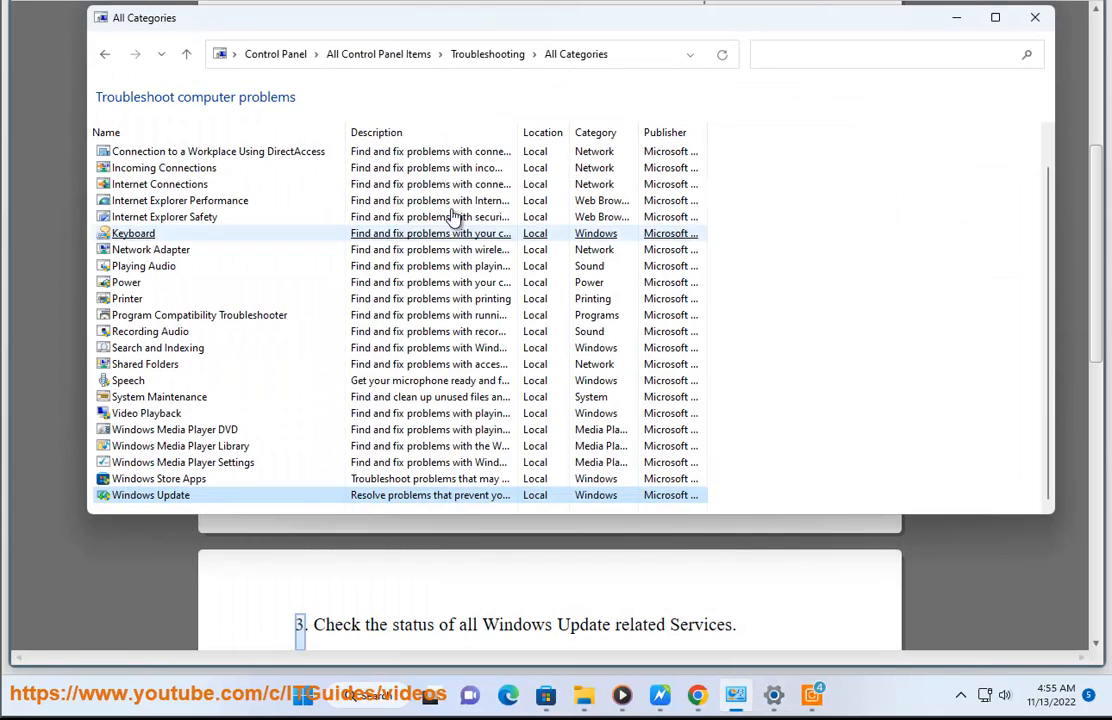
left_click(290, 57)
type("TR")
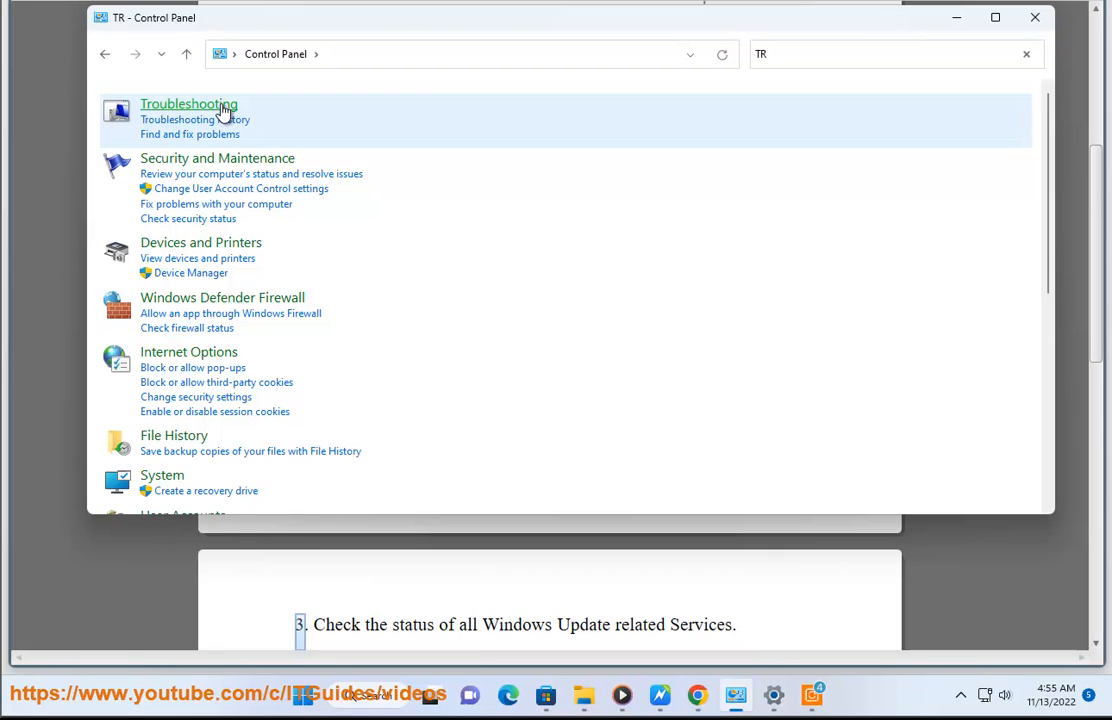
left_click(222, 110)
left_click(135, 122)
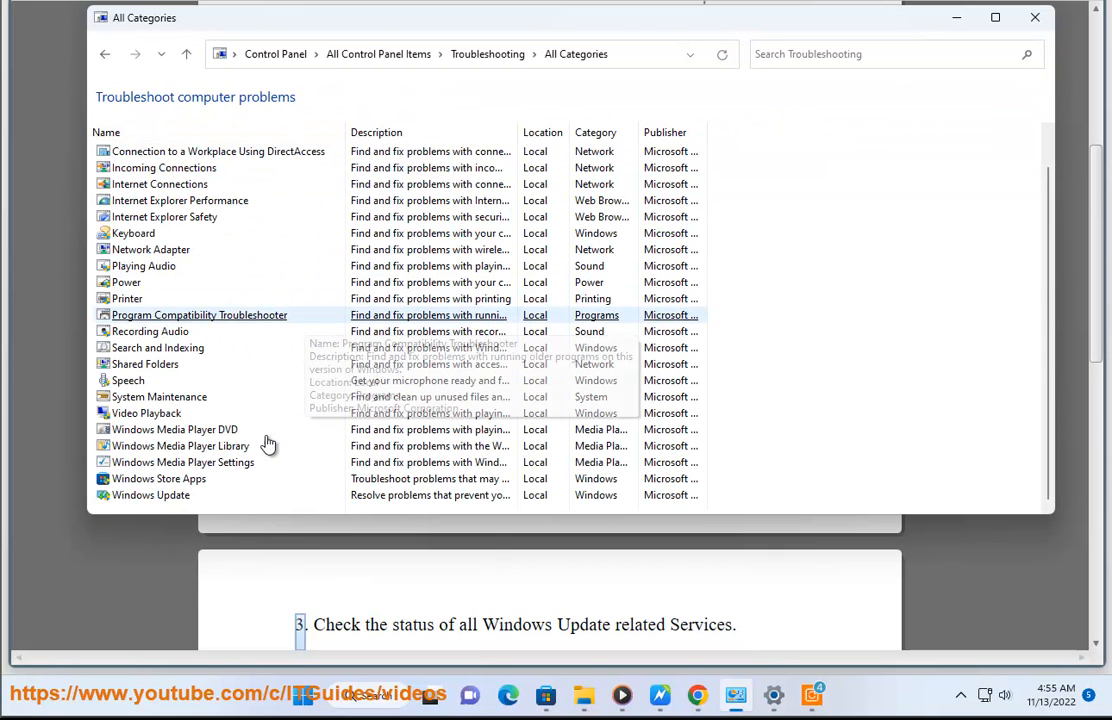
Open the Windows Update troubleshooter with its advanced options, cancel it without running, and minimize Control Panel.
left_click(150, 496)
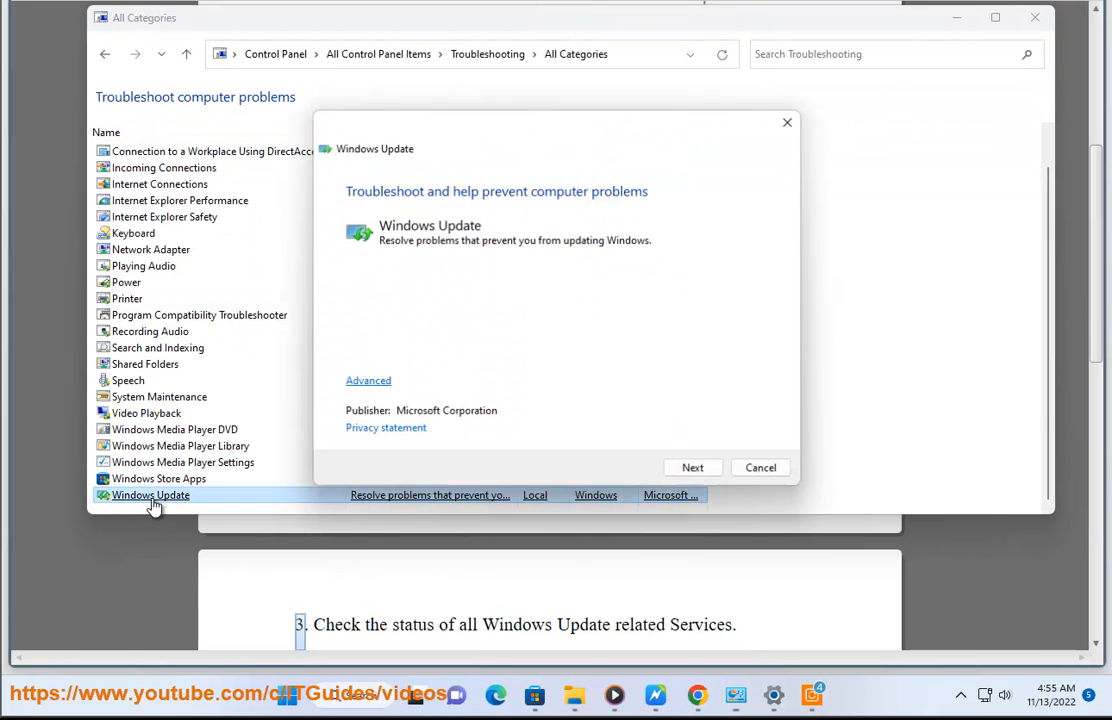
left_click(370, 382)
left_click(764, 470)
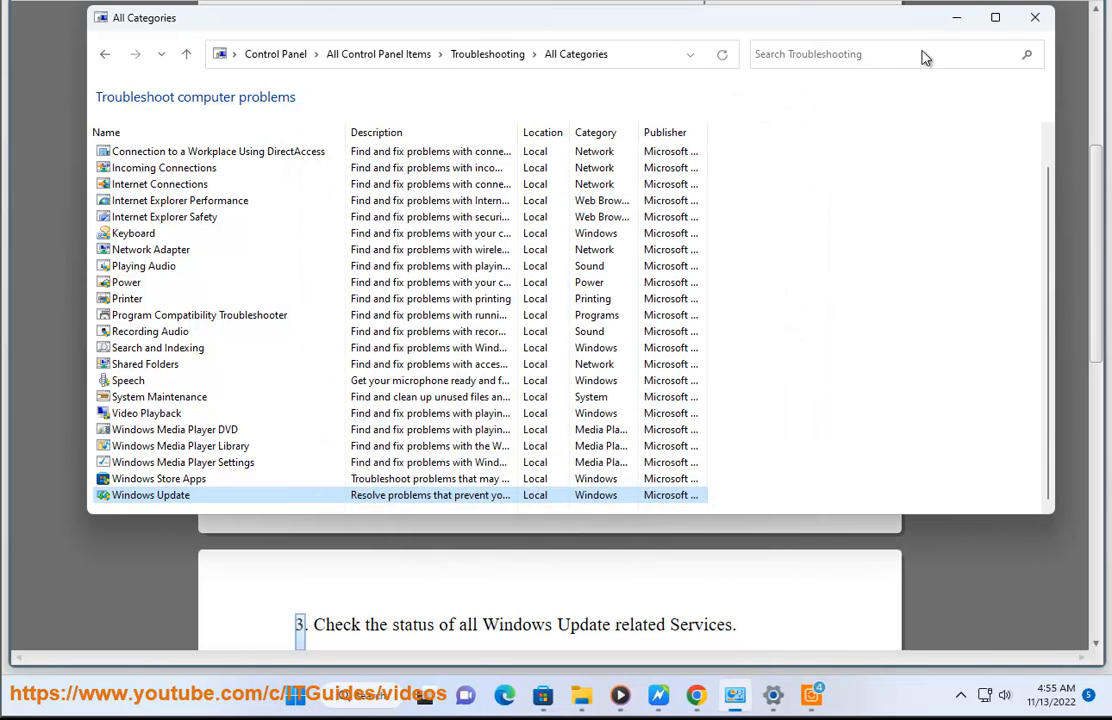
left_click(956, 18)
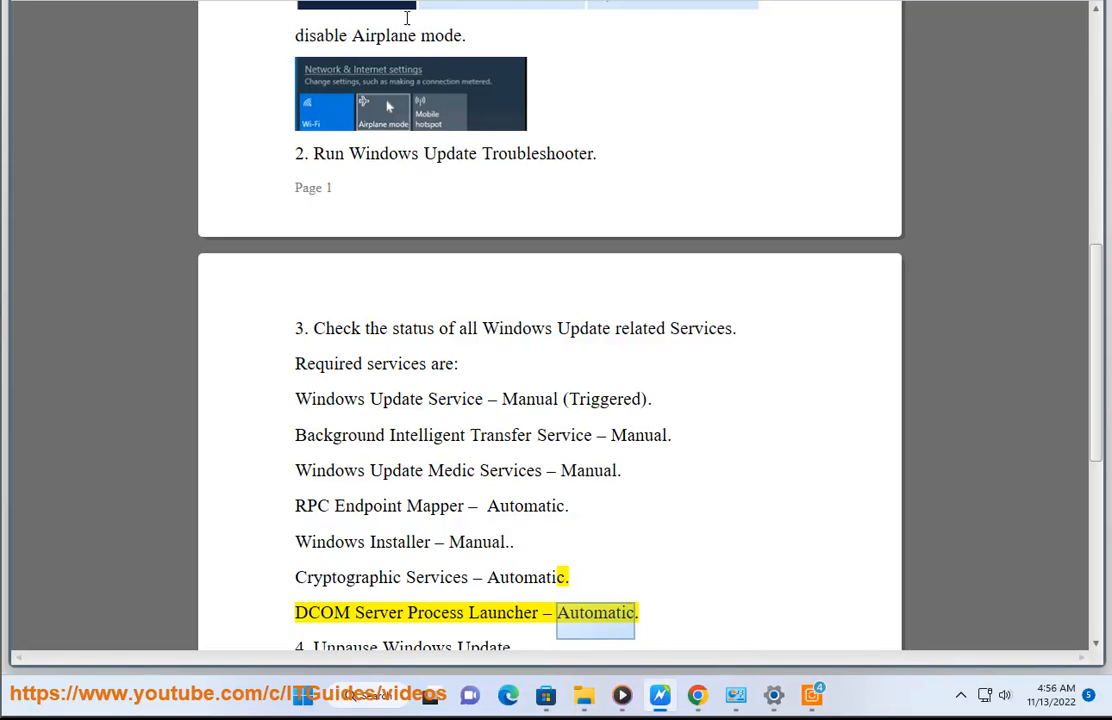
left_click(367, 695)
type("SER")
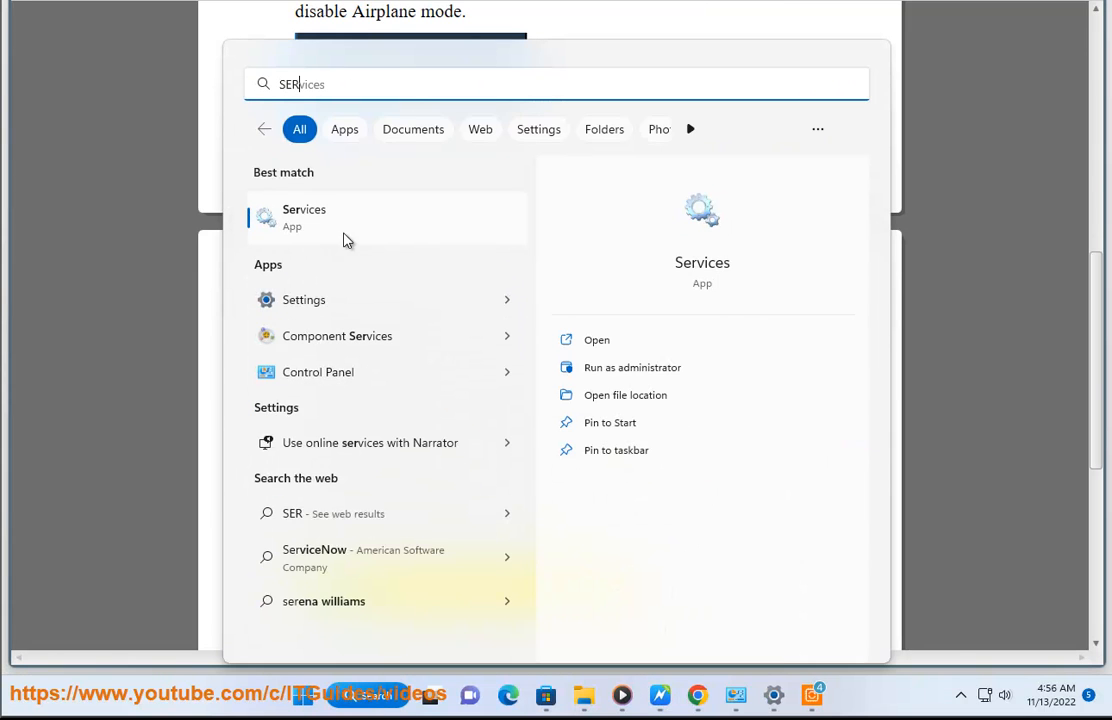
left_click(958, 586)
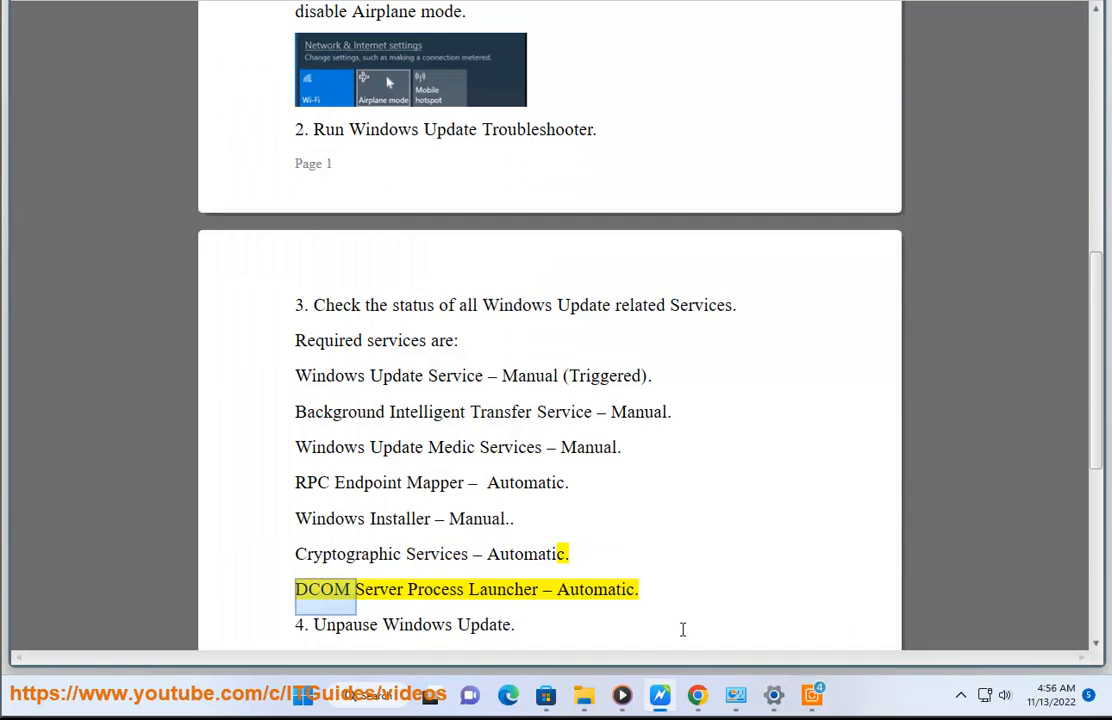
left_click(386, 698)
type("SER")
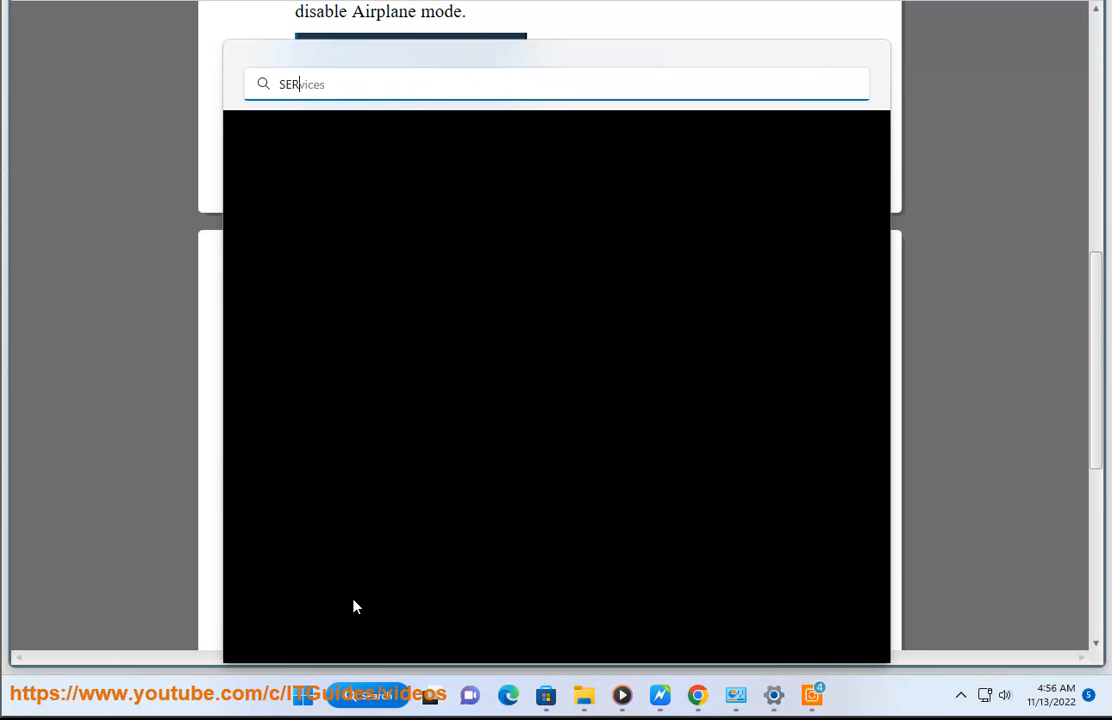
left_click(360, 697)
Search Windows for Services and open the Services app.
left_click(362, 695)
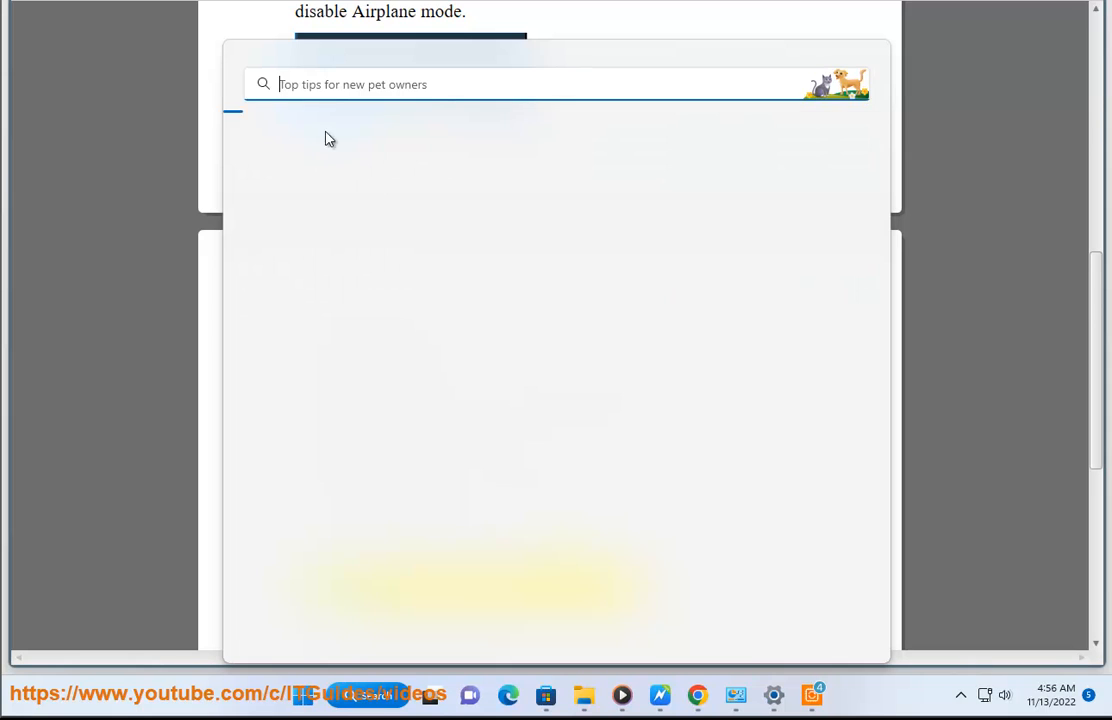
type("s")
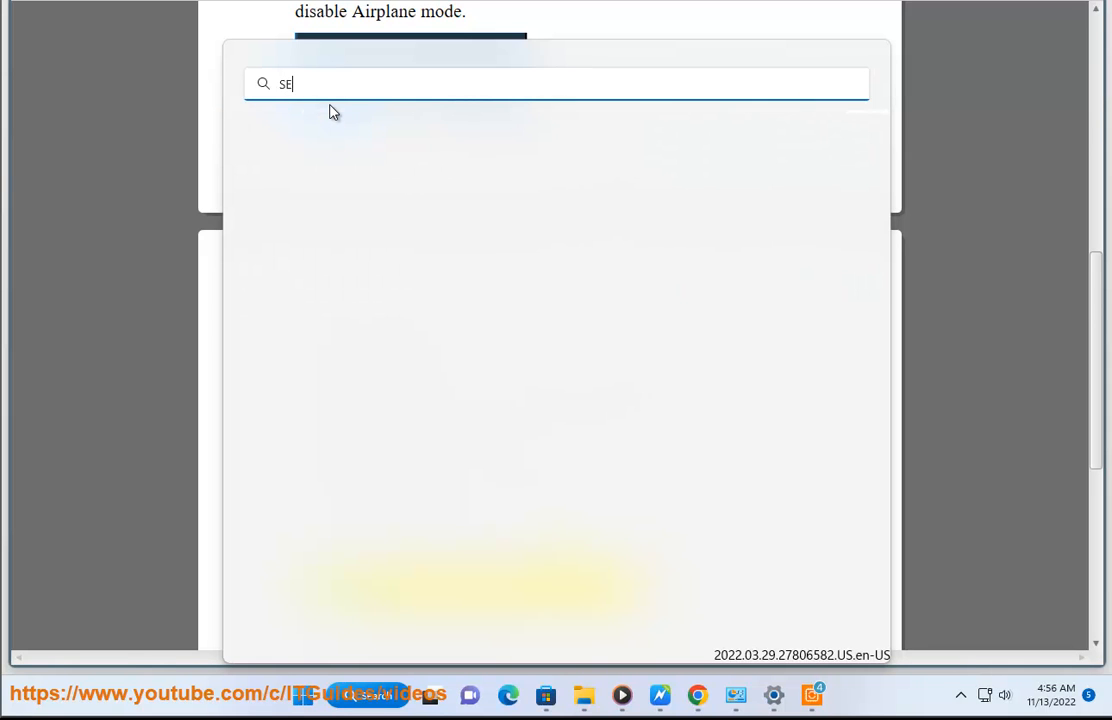
type("ERVices")
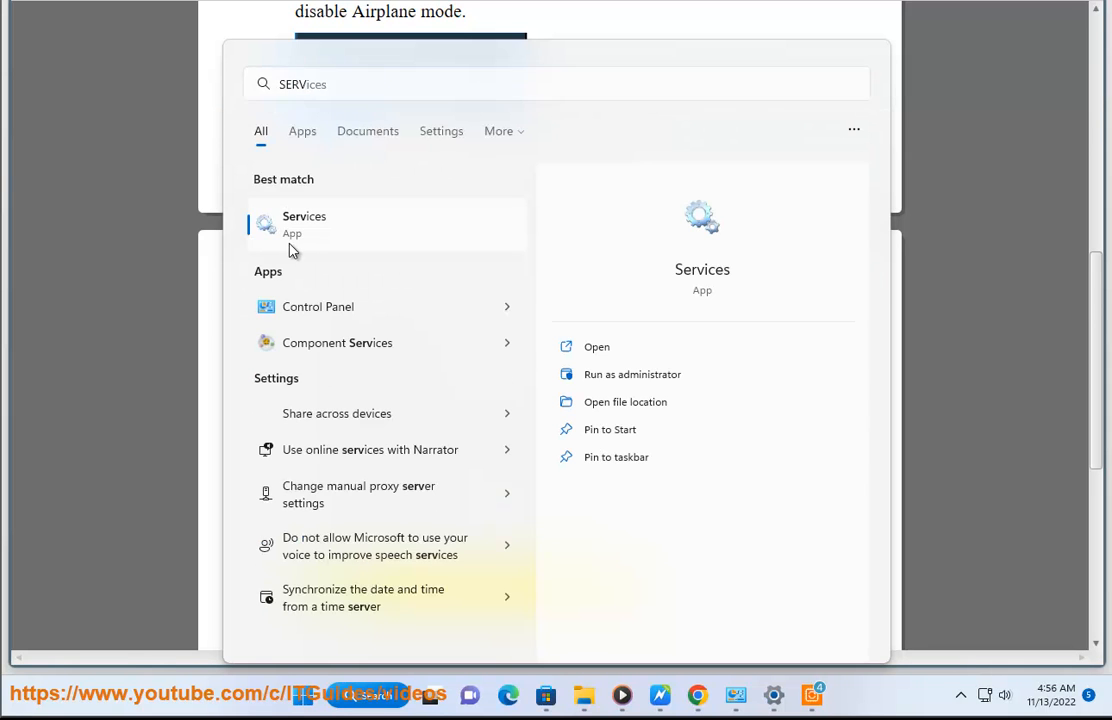
left_click(290, 248)
Check the startup type and status in the DCOM Server Process Launcher properties, and close them.
left_click(757, 481)
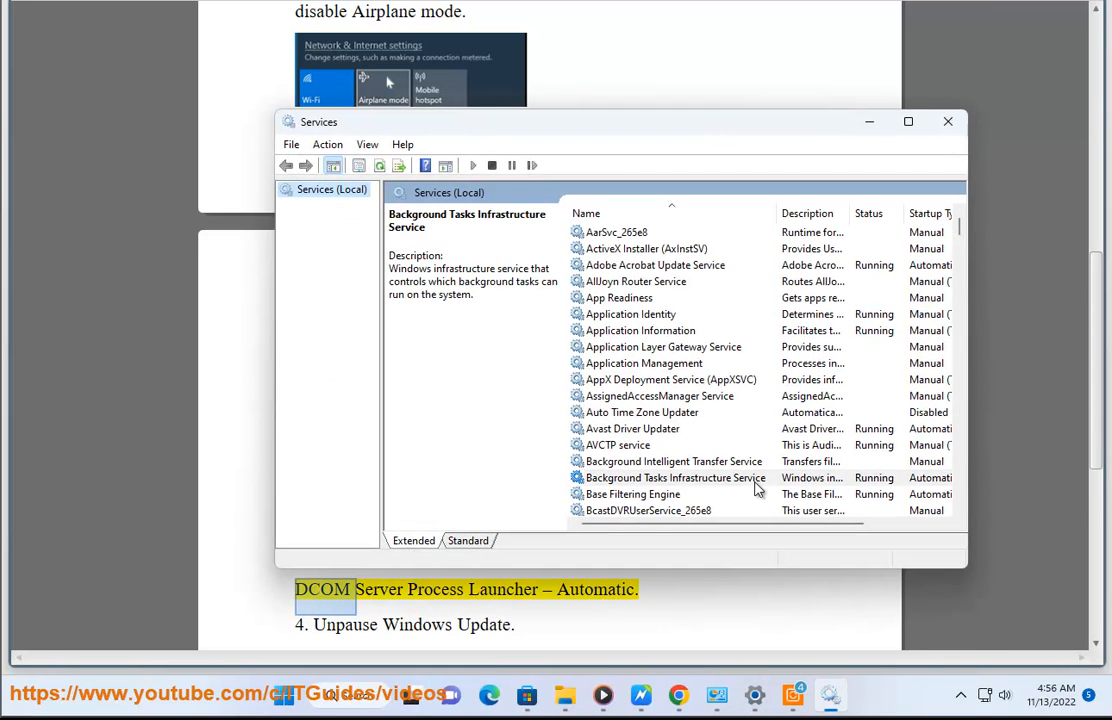
key("d")
left_click(643, 271)
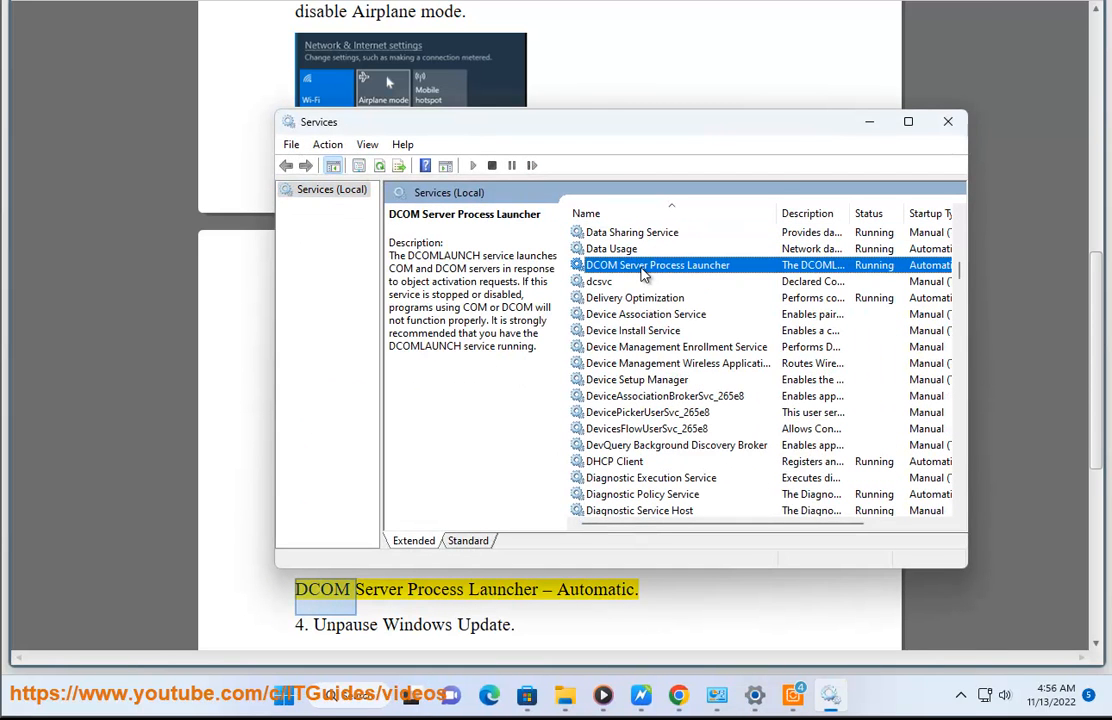
double_click(787, 266)
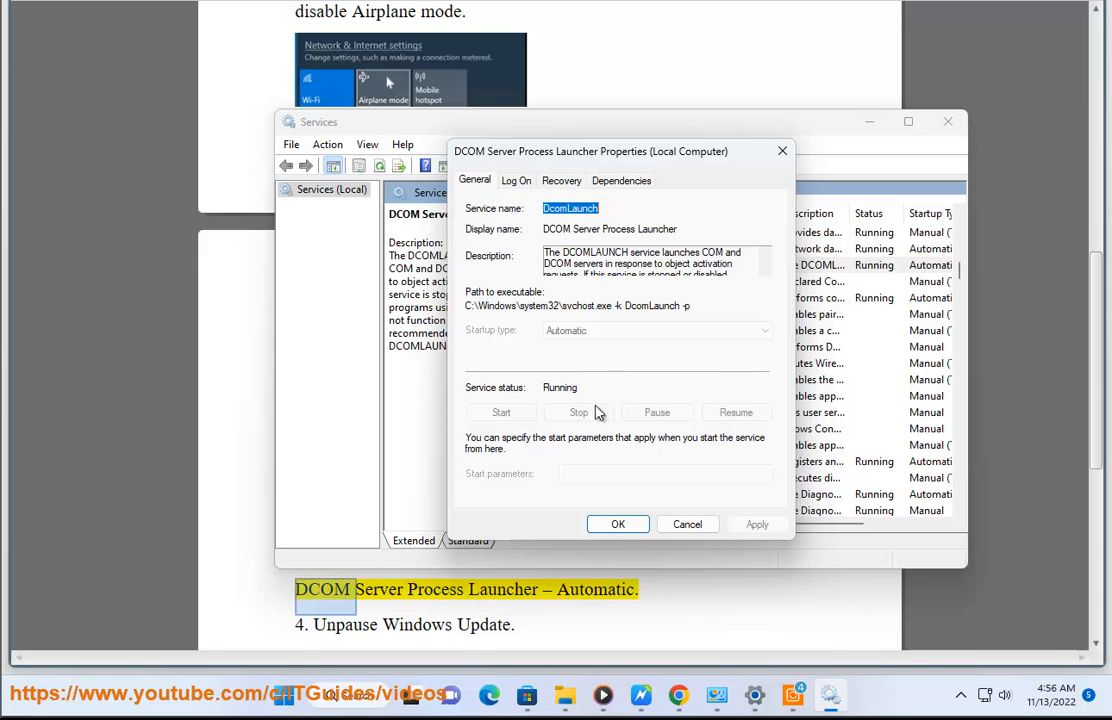
left_click(617, 526)
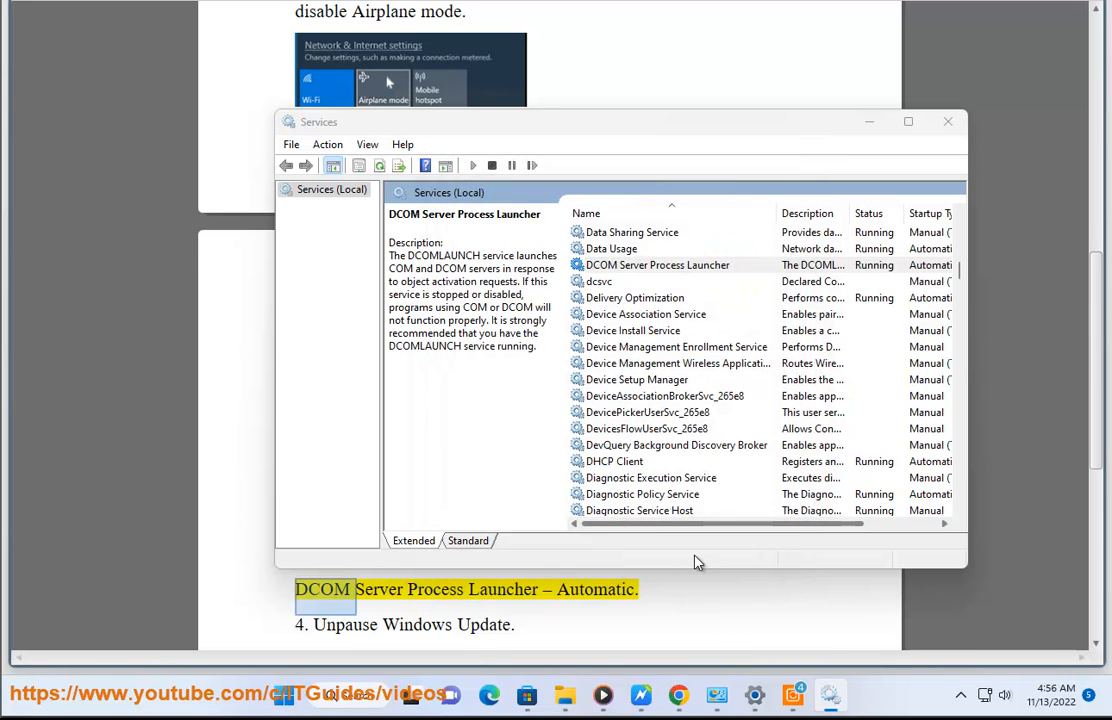
Find Cryptographic Services in the services list, check the startup type in its properties, and close them.
left_click(830, 705)
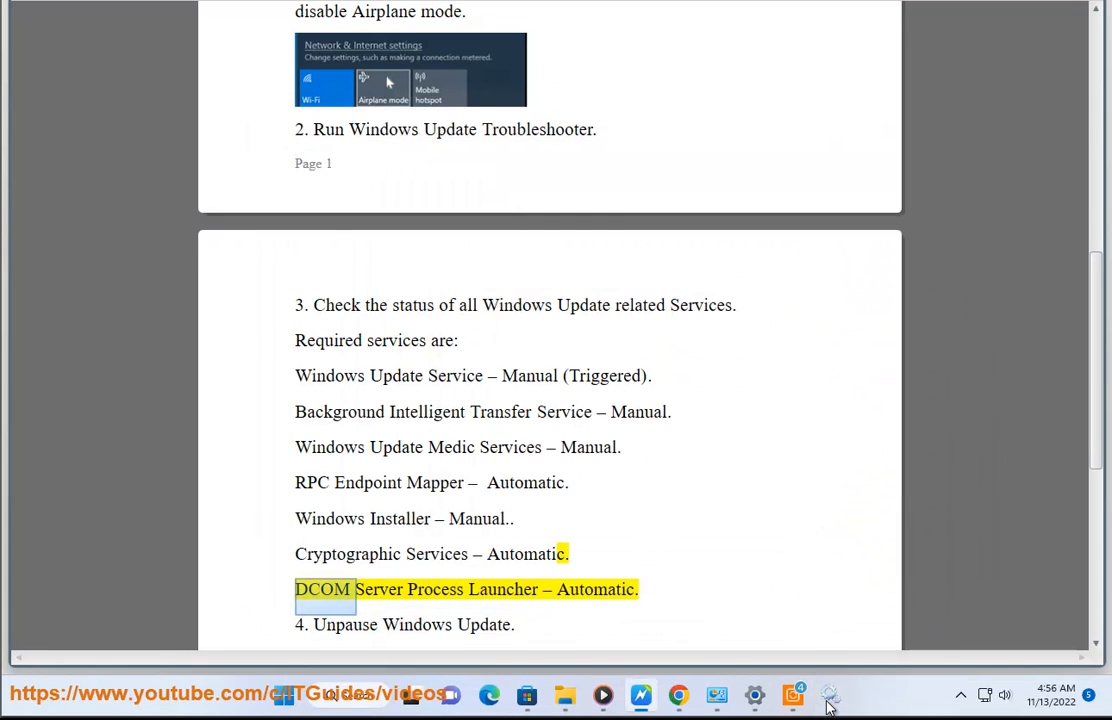
left_click(830, 705)
left_click(763, 350)
key("c")
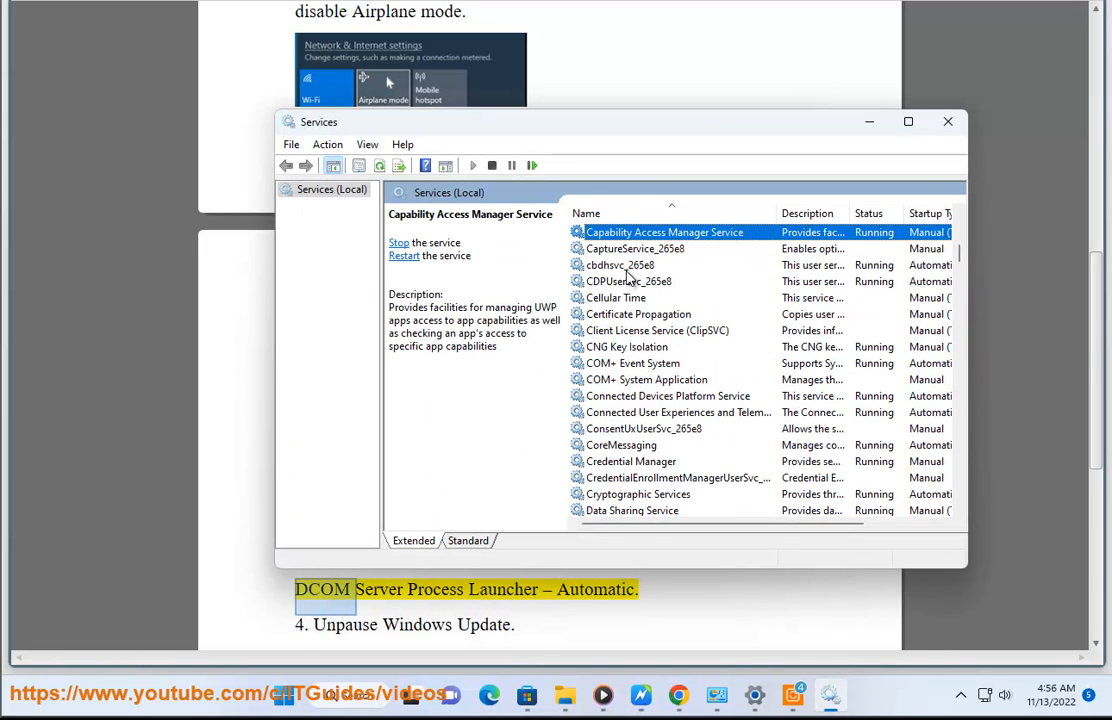
left_click(628, 494)
left_click(830, 700)
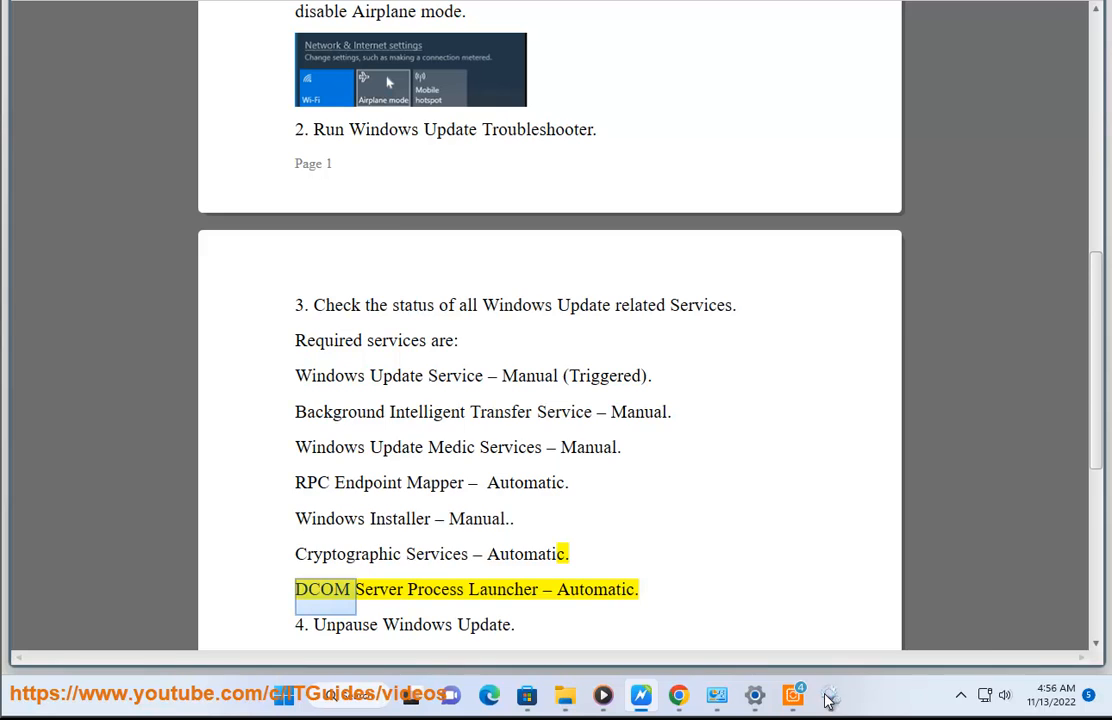
left_click(828, 703)
double_click(700, 500)
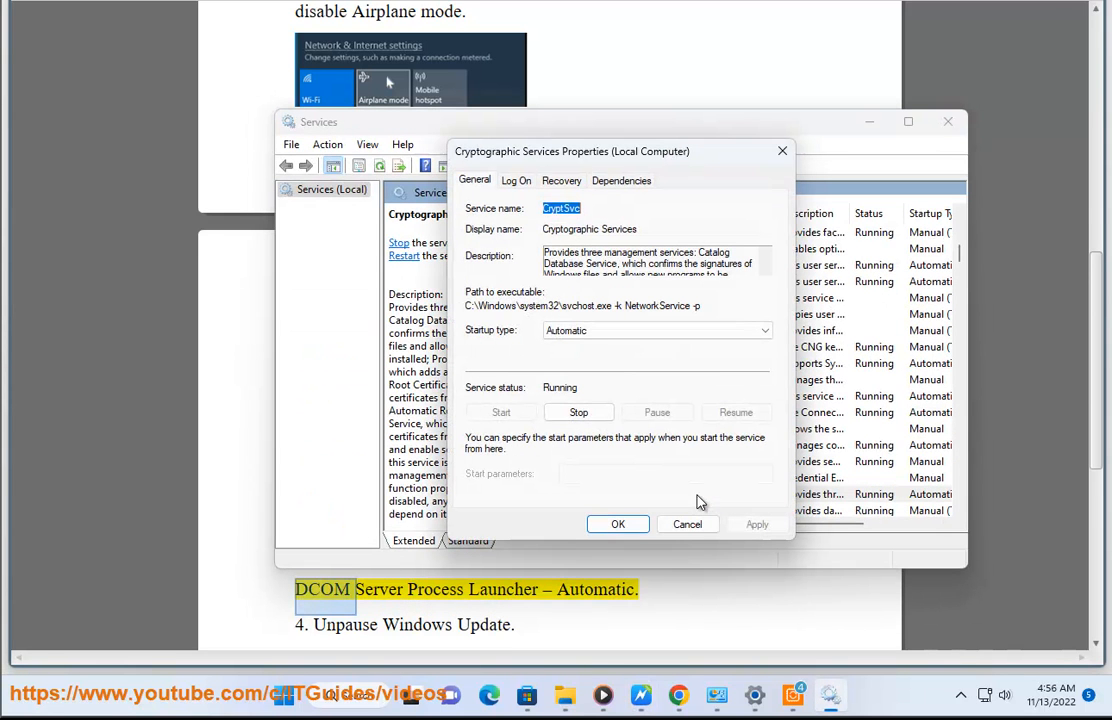
left_click(618, 524)
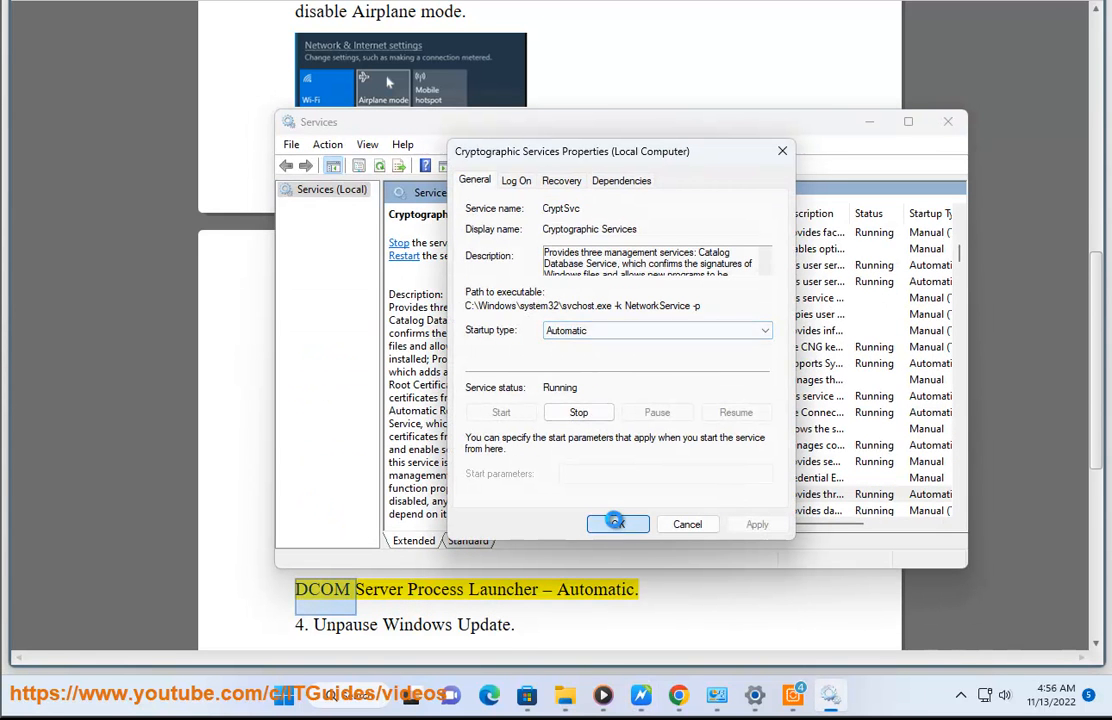
Find Windows Installer in the services list, check the startup type and status in its properties, and close them.
left_click(831, 695)
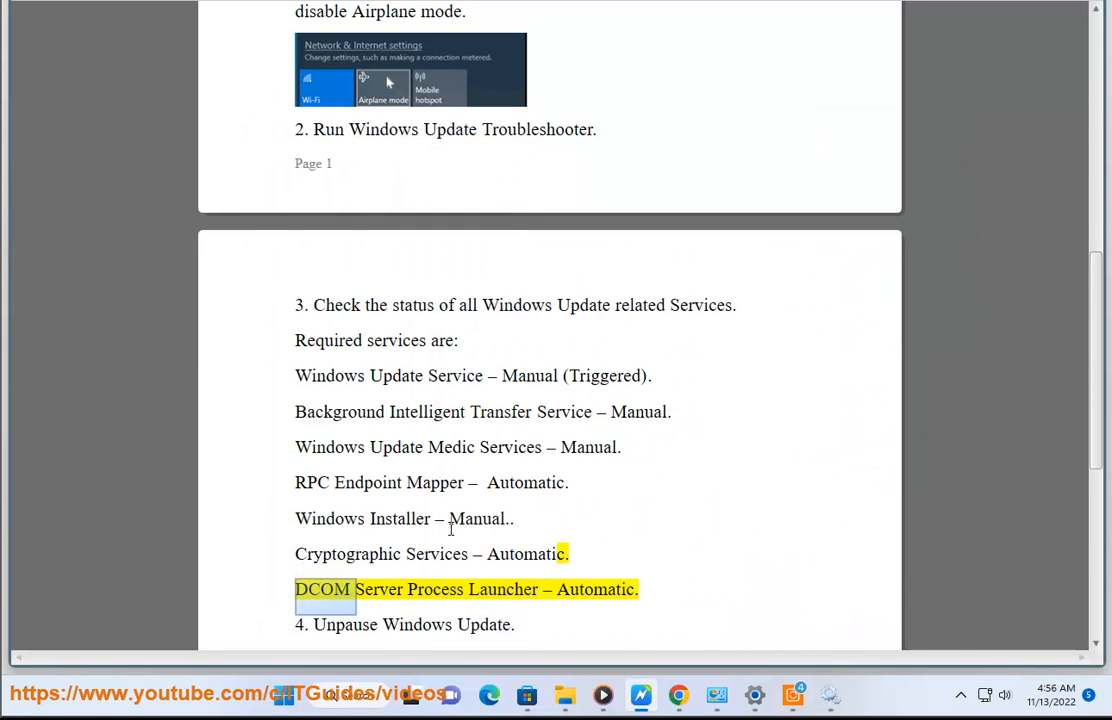
left_click_drag(450, 530, 313, 526)
left_click(831, 695)
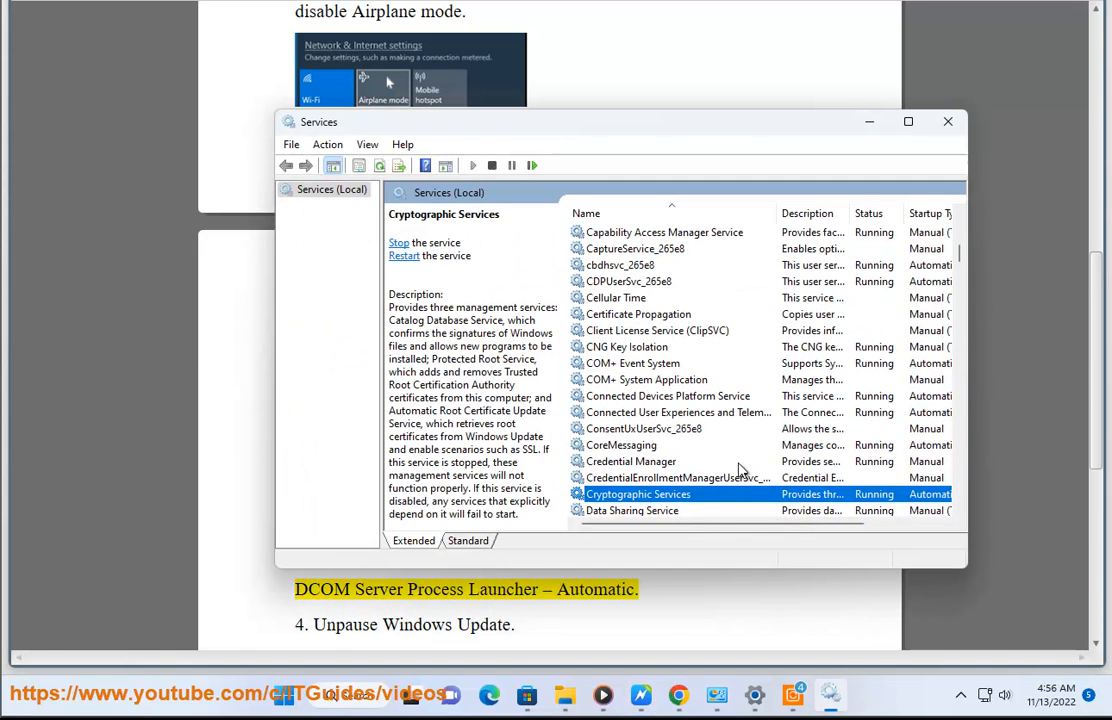
key("w")
scroll(698, 452, "down", 4)
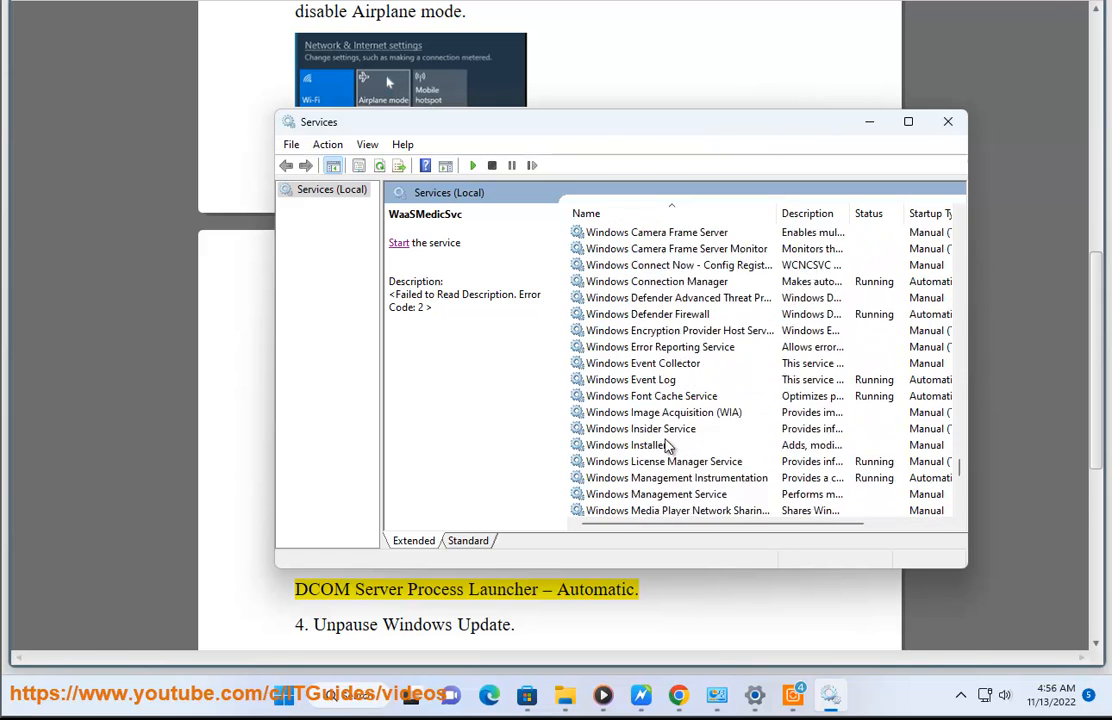
scroll(660, 445, "up", 1)
left_click(652, 497)
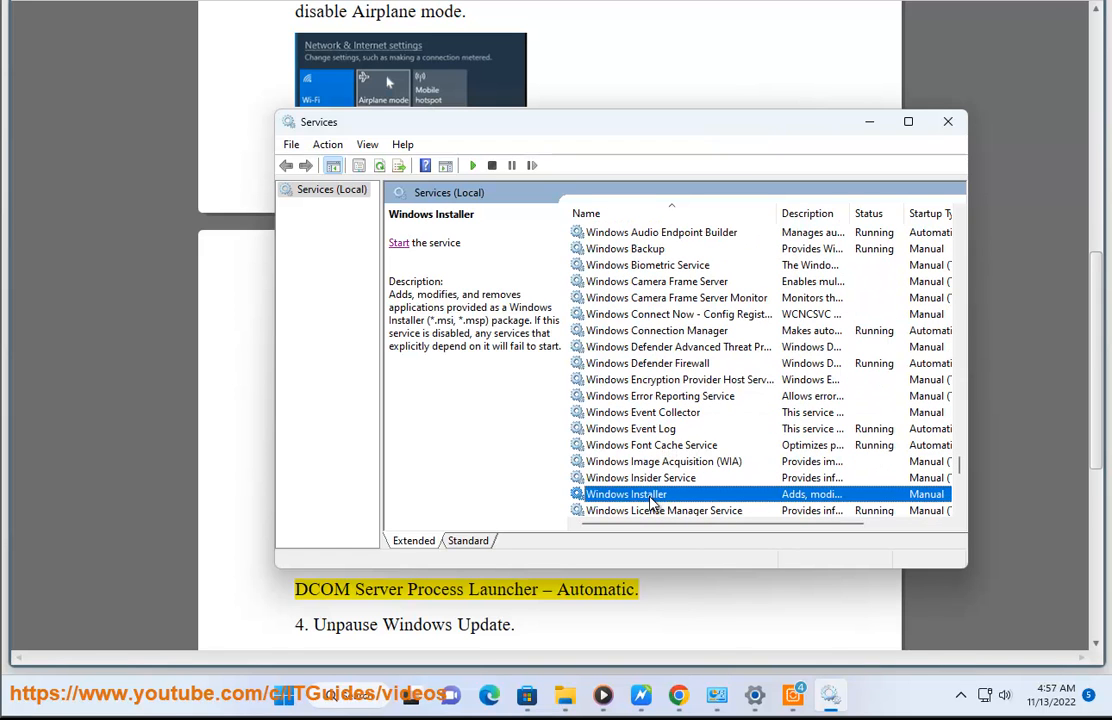
left_click_drag(433, 128, 632, 92)
double_click(836, 449)
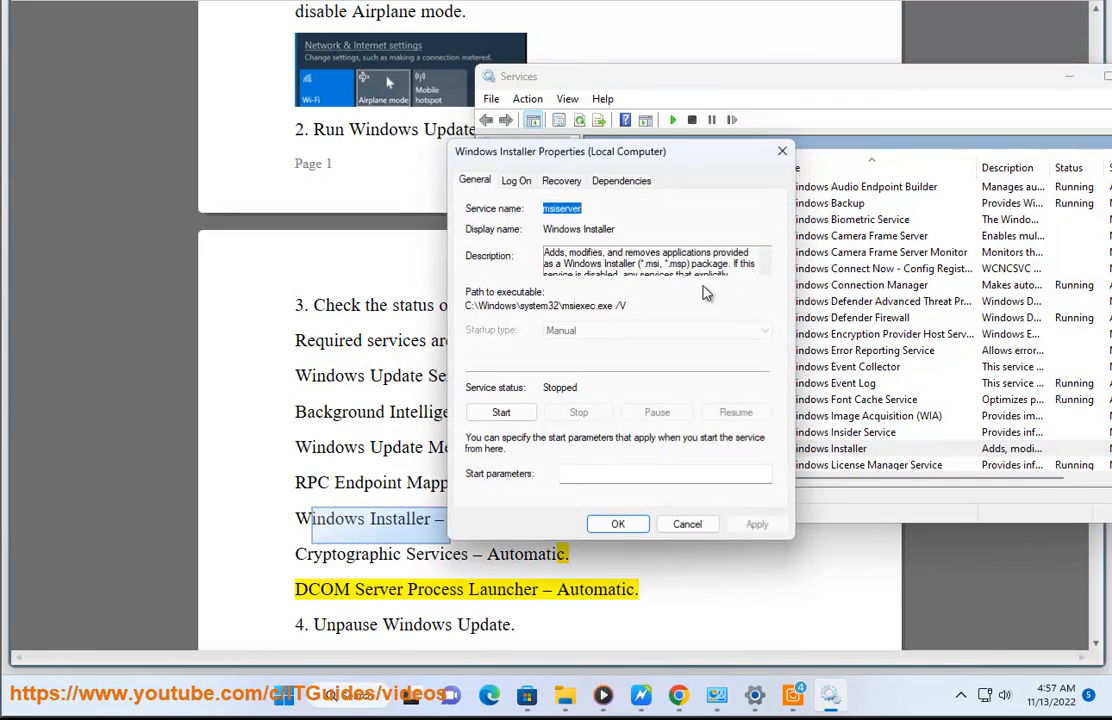
left_click(618, 526)
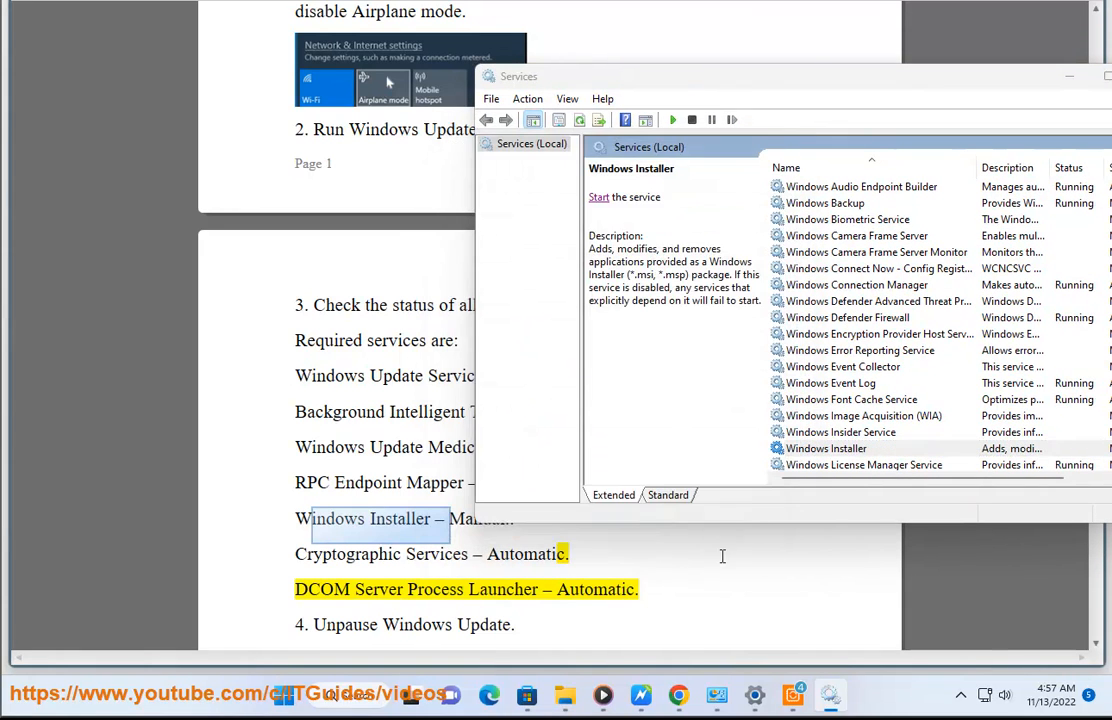
Look up the RPC Endpoint Mapper entry in the guide and select Remote Procedure Call (RPC) in the services list.
left_click(829, 704)
left_click_drag(476, 483, 293, 491)
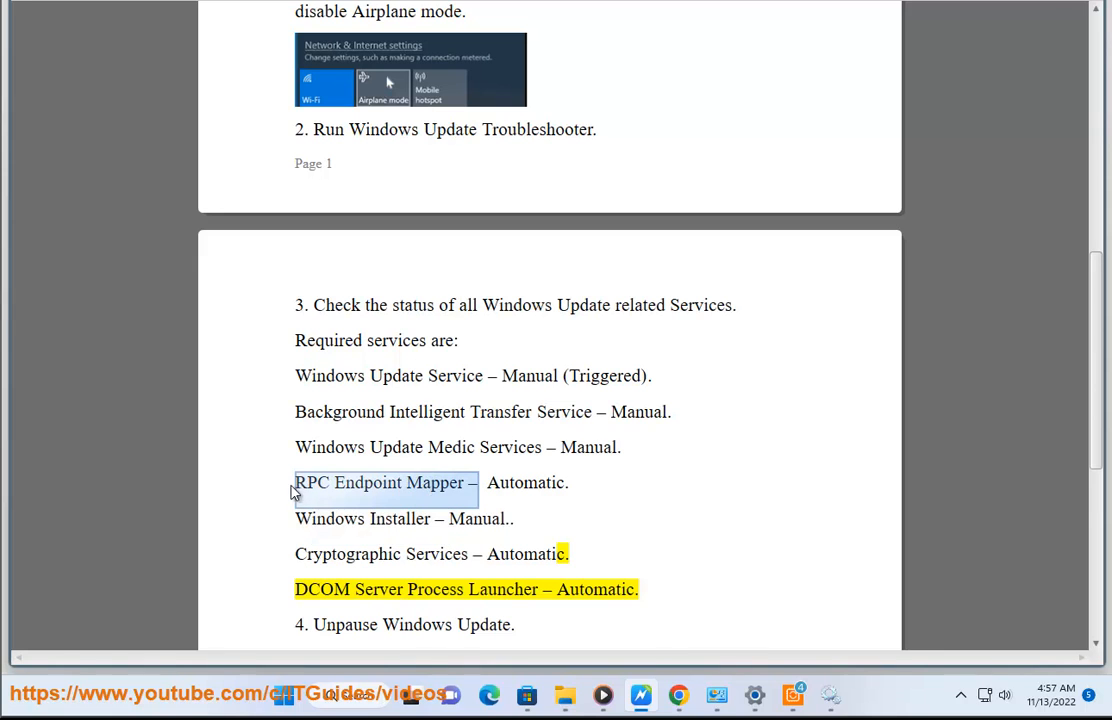
left_click(830, 700)
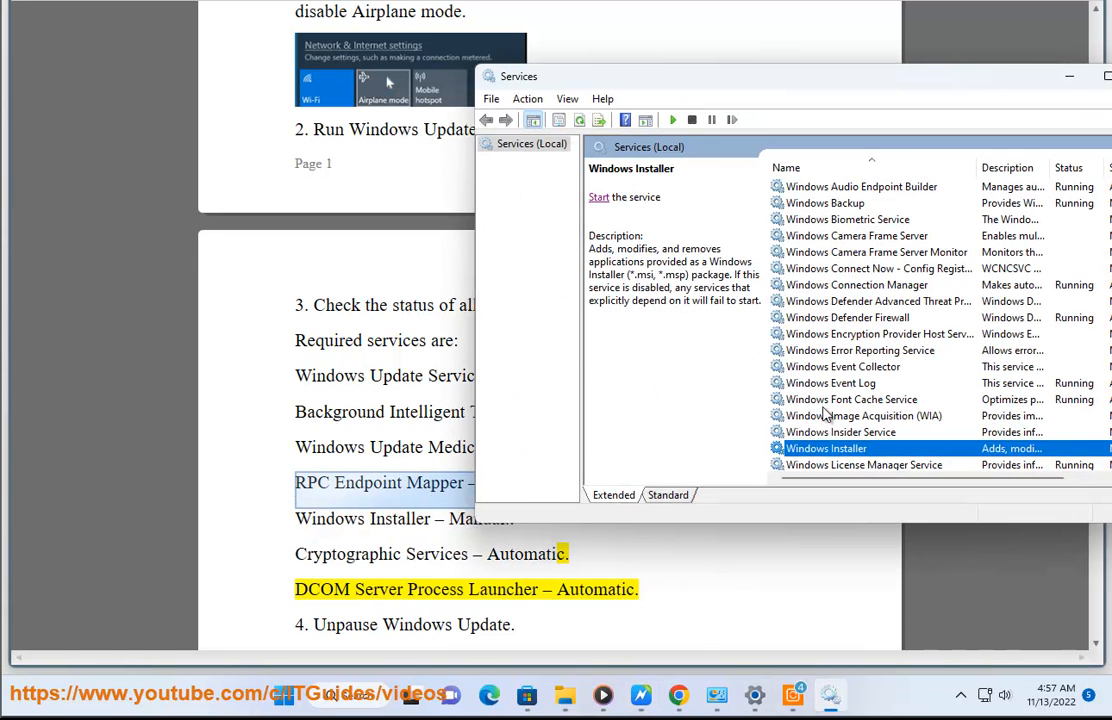
key("r")
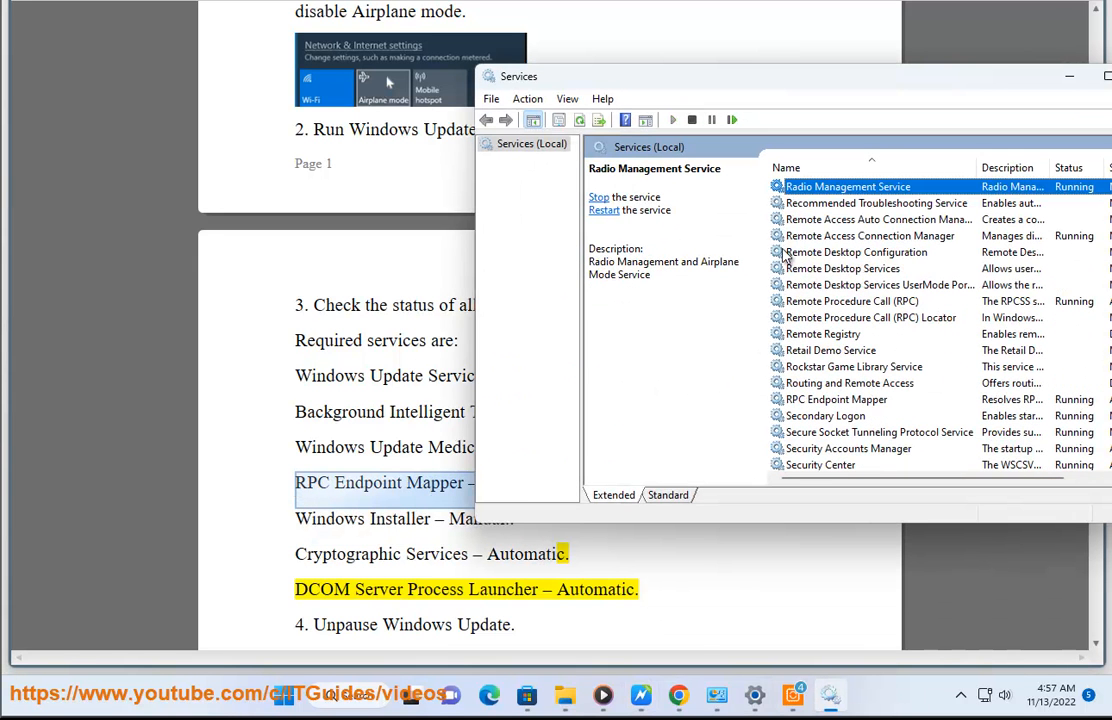
left_click(845, 302)
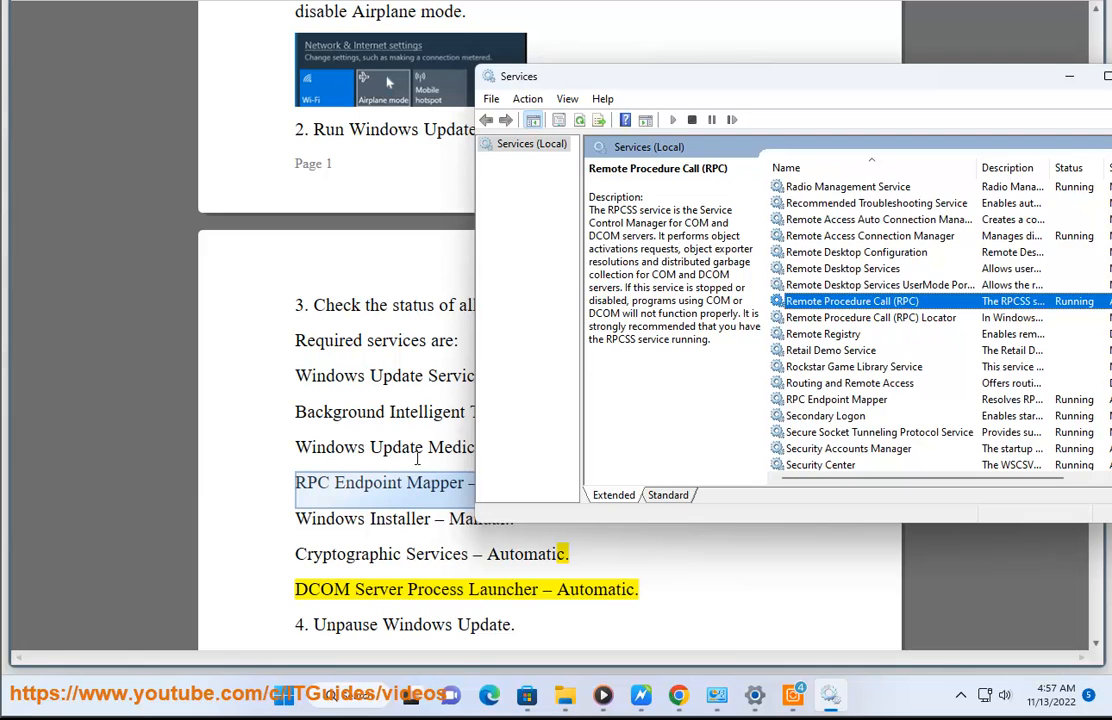
Look up the Windows Update Medic Services entry in the guide and select Windows Update in the services list.
left_click(418, 458)
left_click_drag(393, 447, 543, 449)
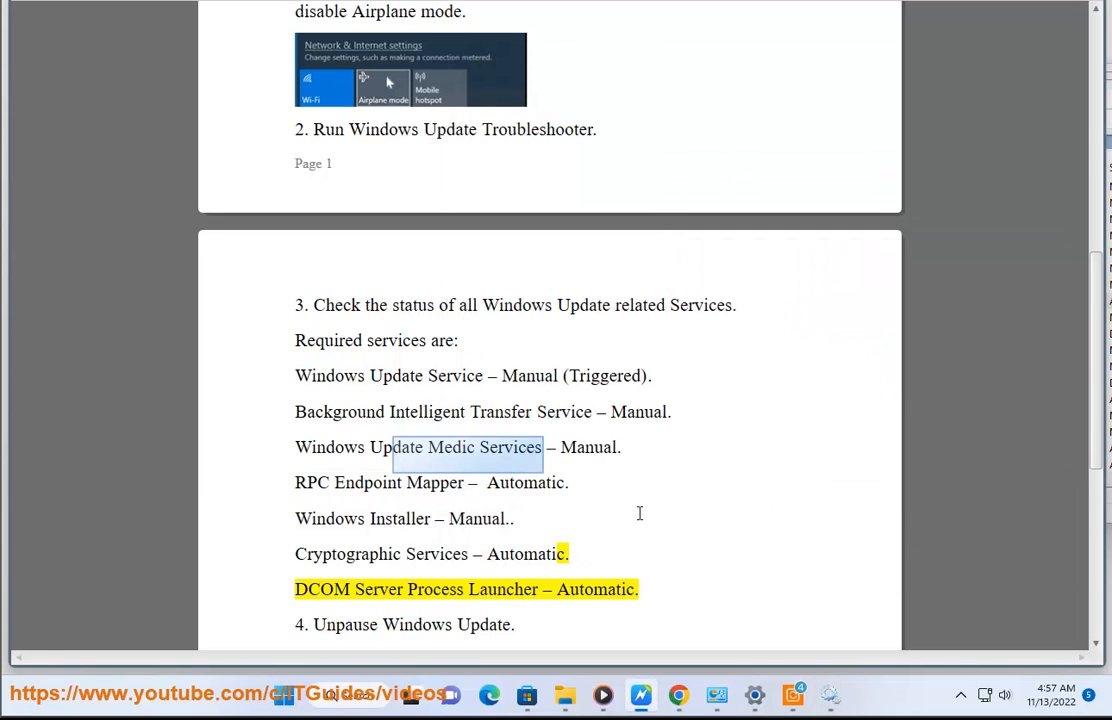
left_click(828, 697)
key("w")
scroll(830, 410, "down", 9)
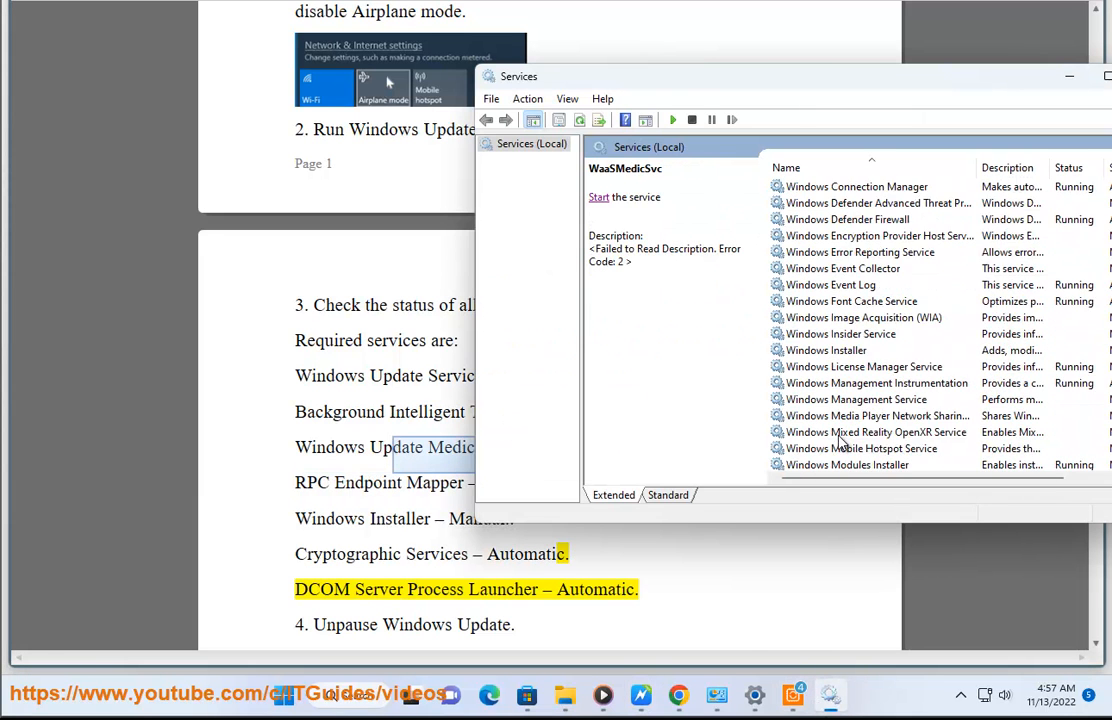
left_click(830, 416)
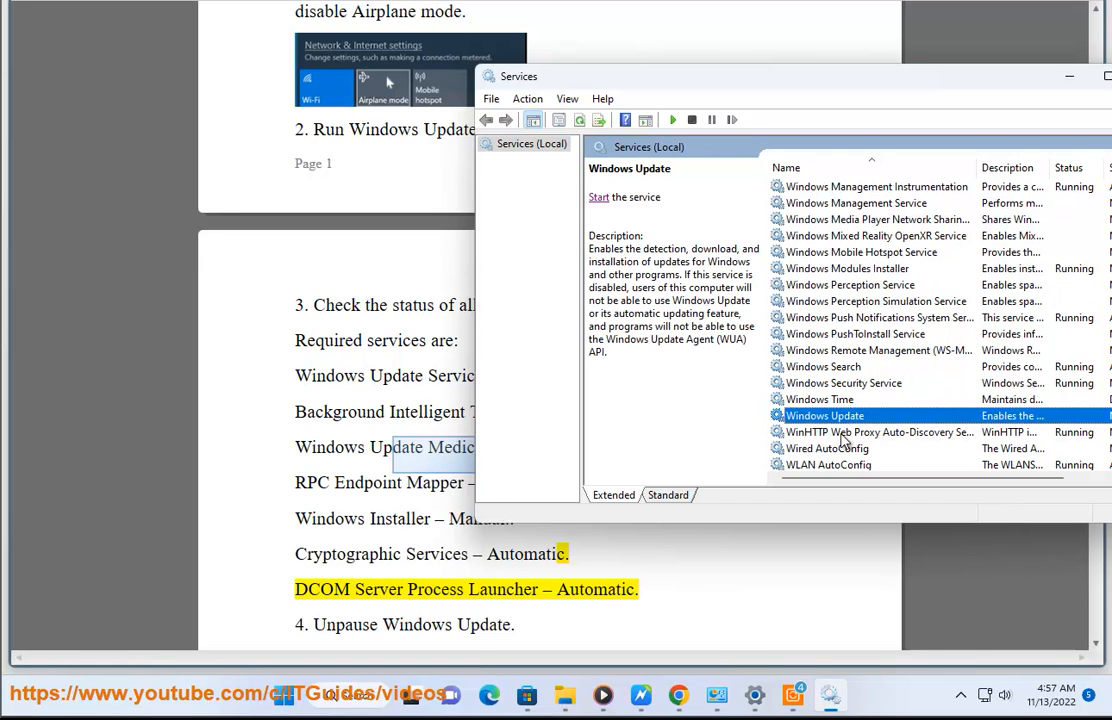
Compare the startup type in the Background Intelligent Transfer Service properties with the guide, and close the properties.
left_click(374, 447)
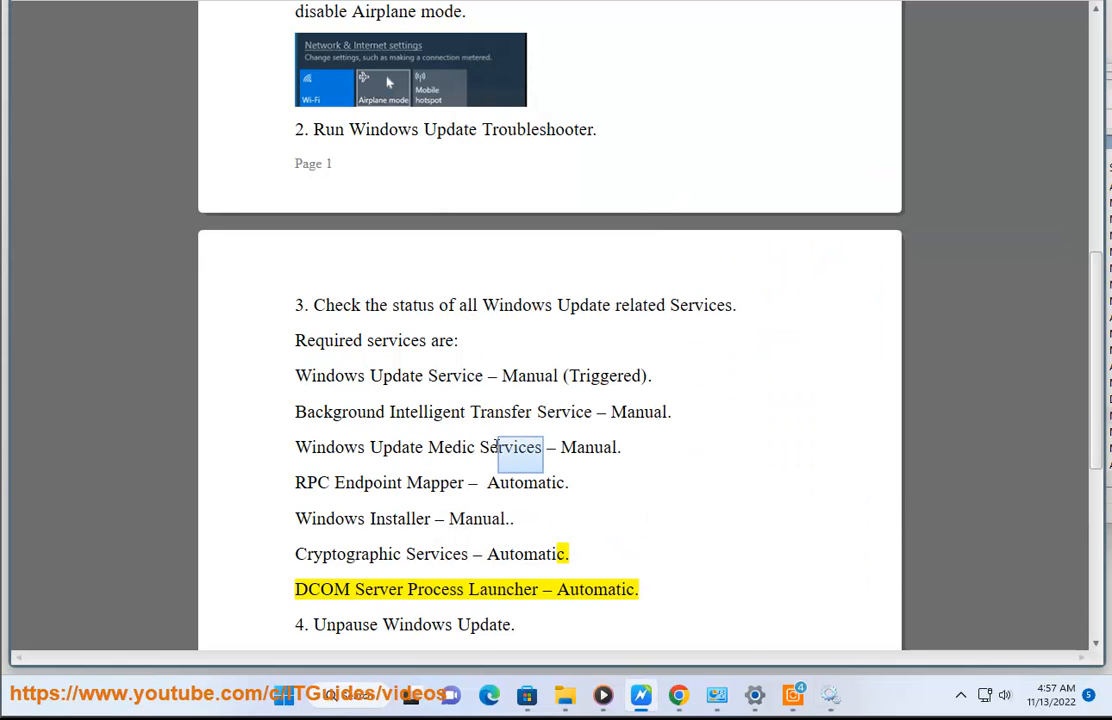
left_click(832, 697)
key("b")
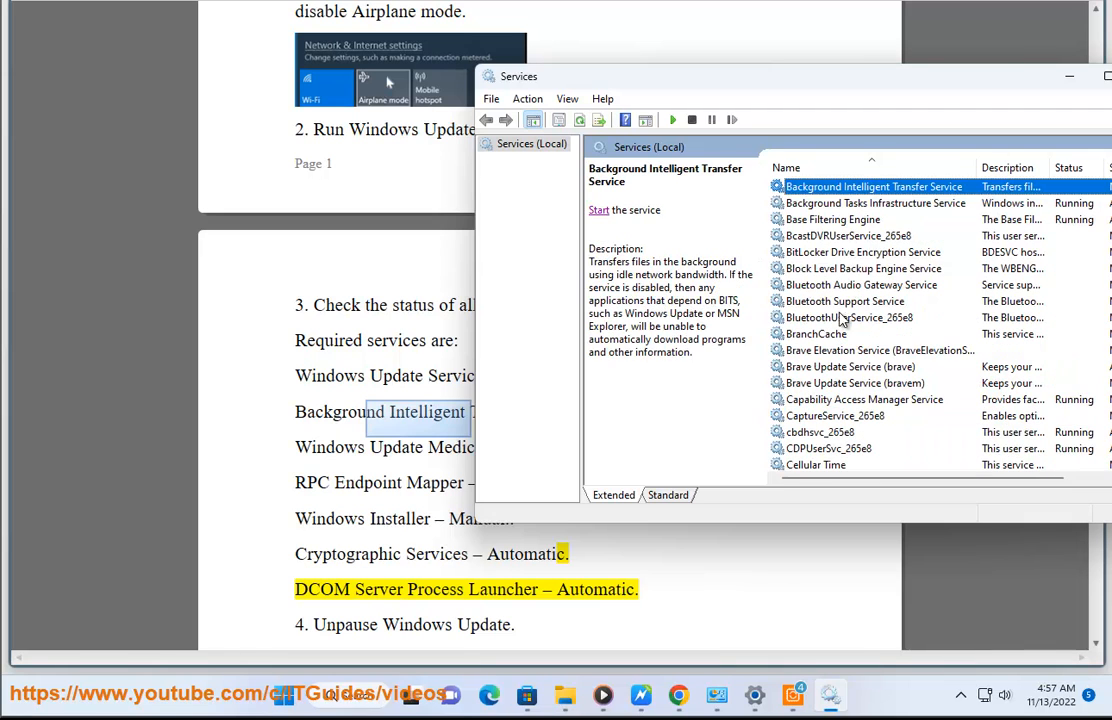
double_click(873, 189)
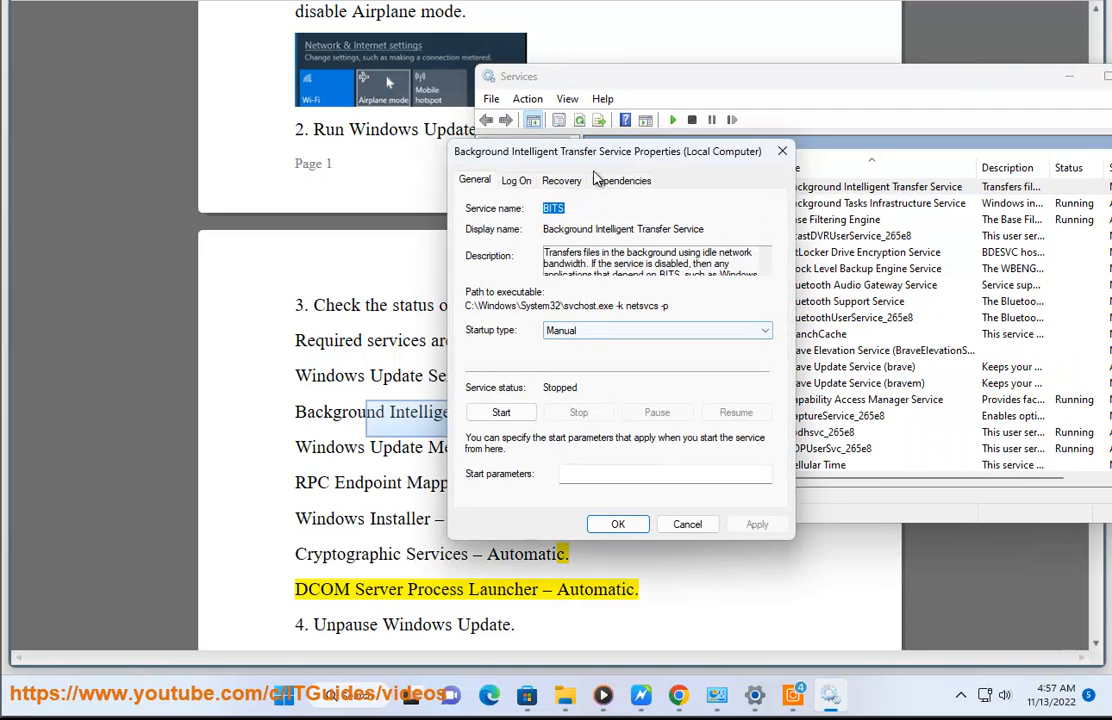
left_click_drag(595, 155, 768, 158)
left_click(411, 413)
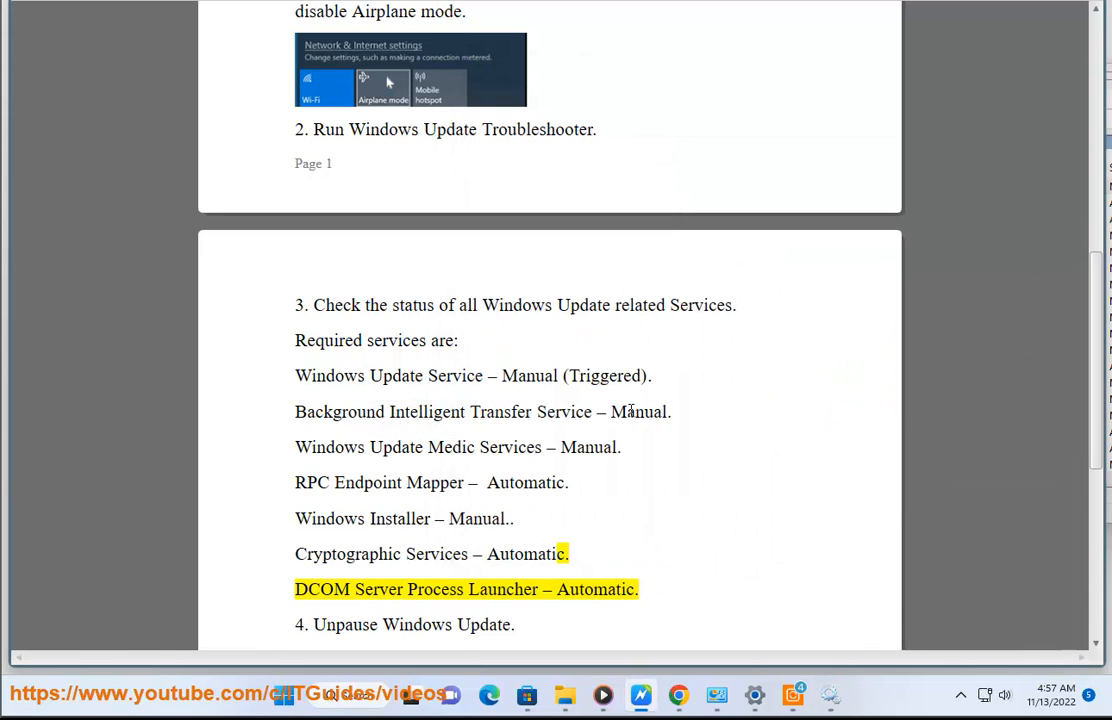
double_click(631, 411)
left_click(832, 697)
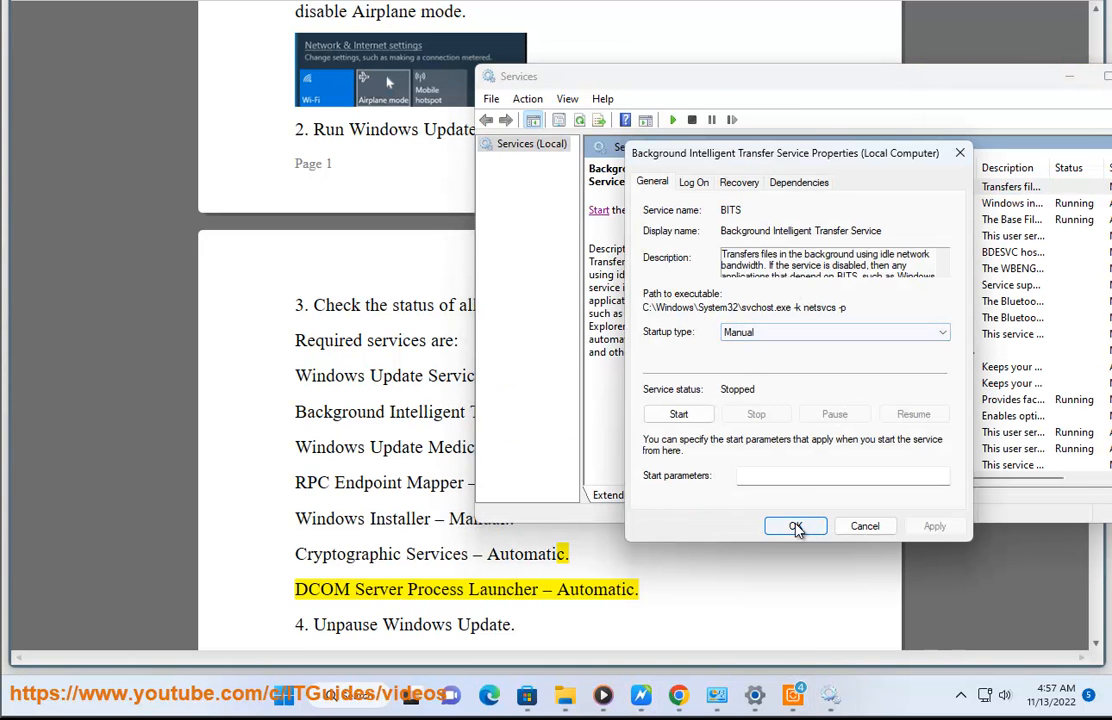
left_click(795, 526)
Check the startup type options in the Windows Update service properties, cancel the dialog, and close Services.
left_click(391, 411)
left_click_drag(572, 378, 436, 377)
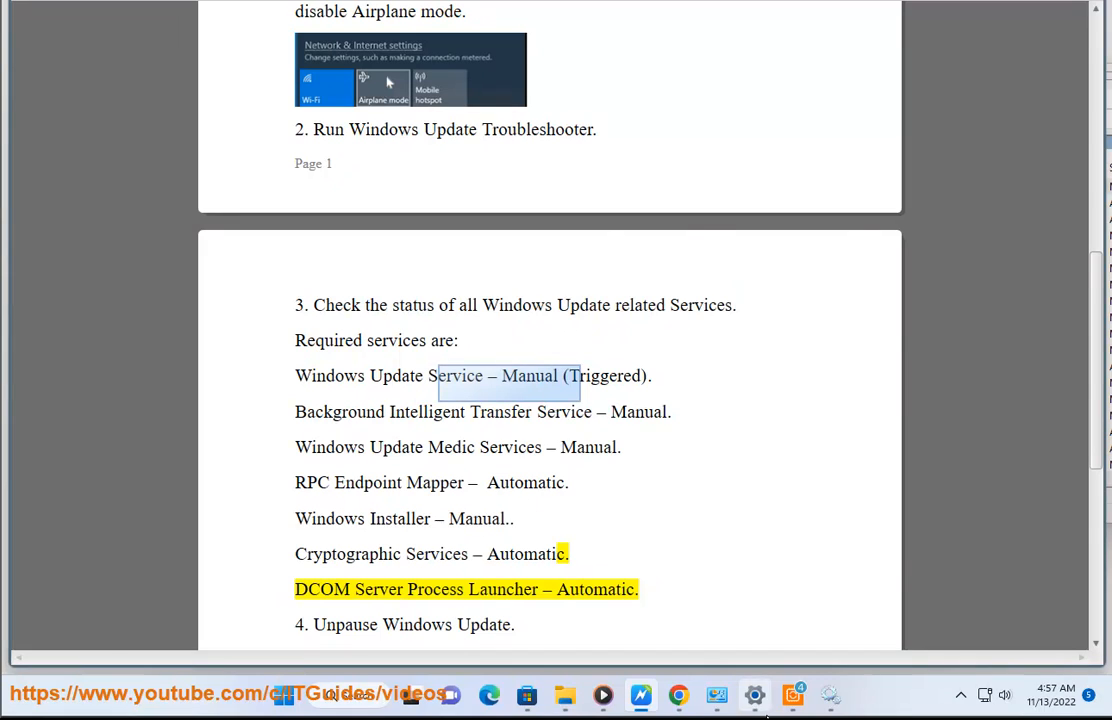
left_click(830, 697)
key("w")
scroll(890, 428, "down", 8)
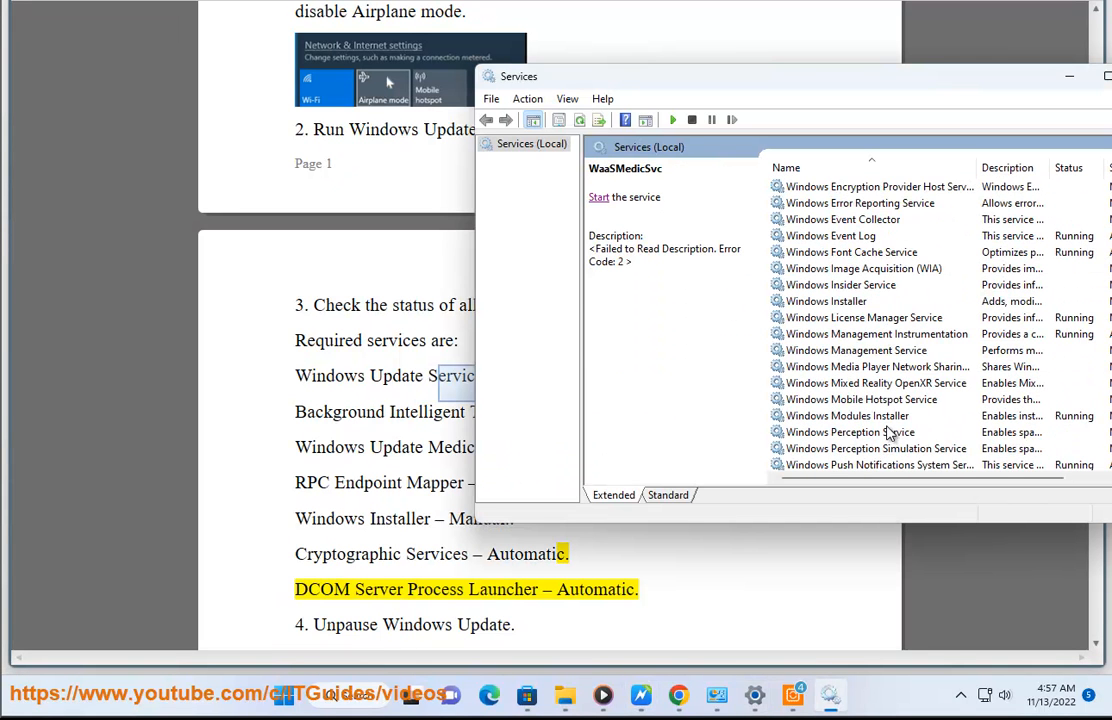
left_click(866, 416)
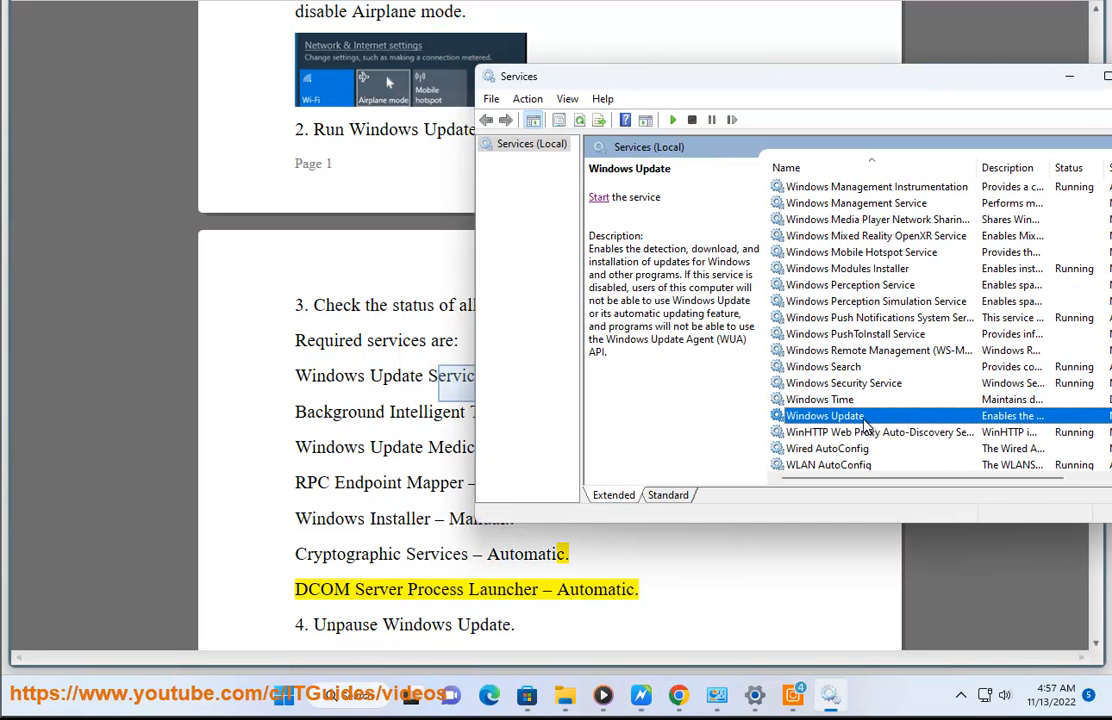
double_click(864, 418)
left_click(805, 334)
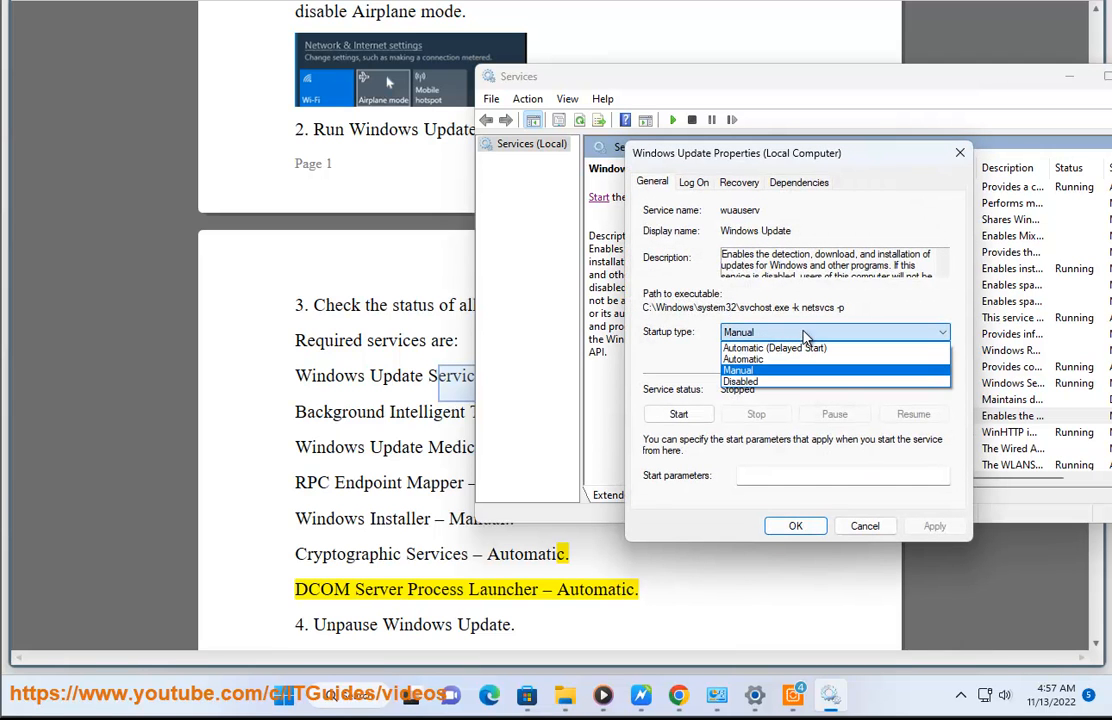
left_click(692, 370)
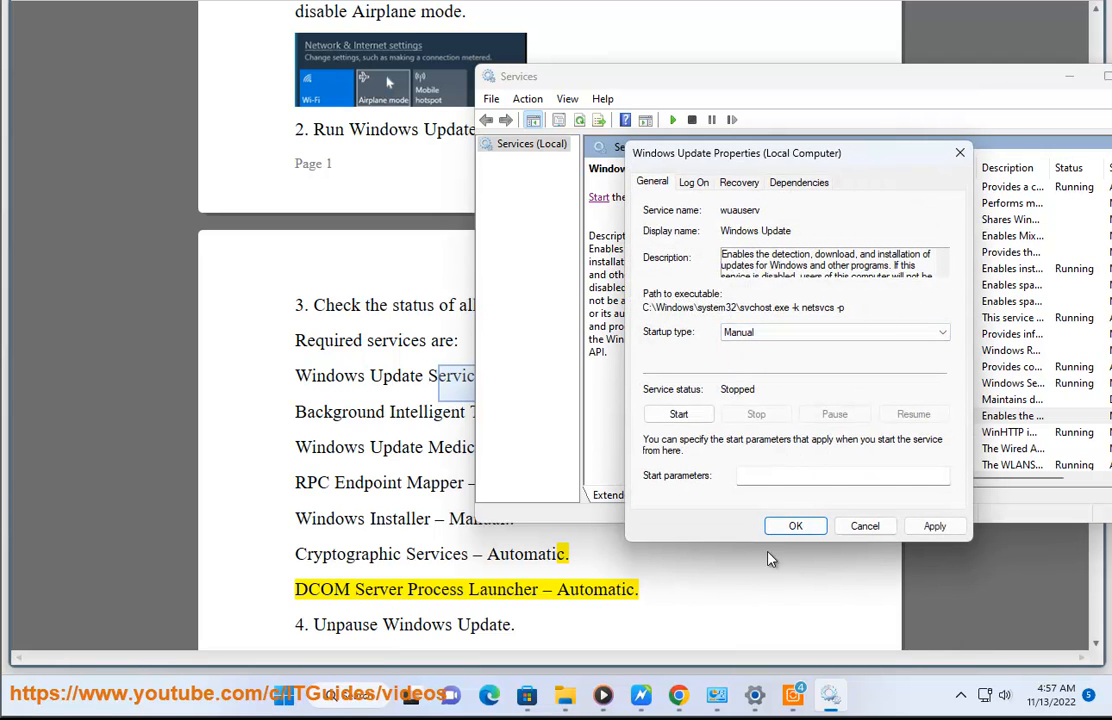
left_click(854, 529)
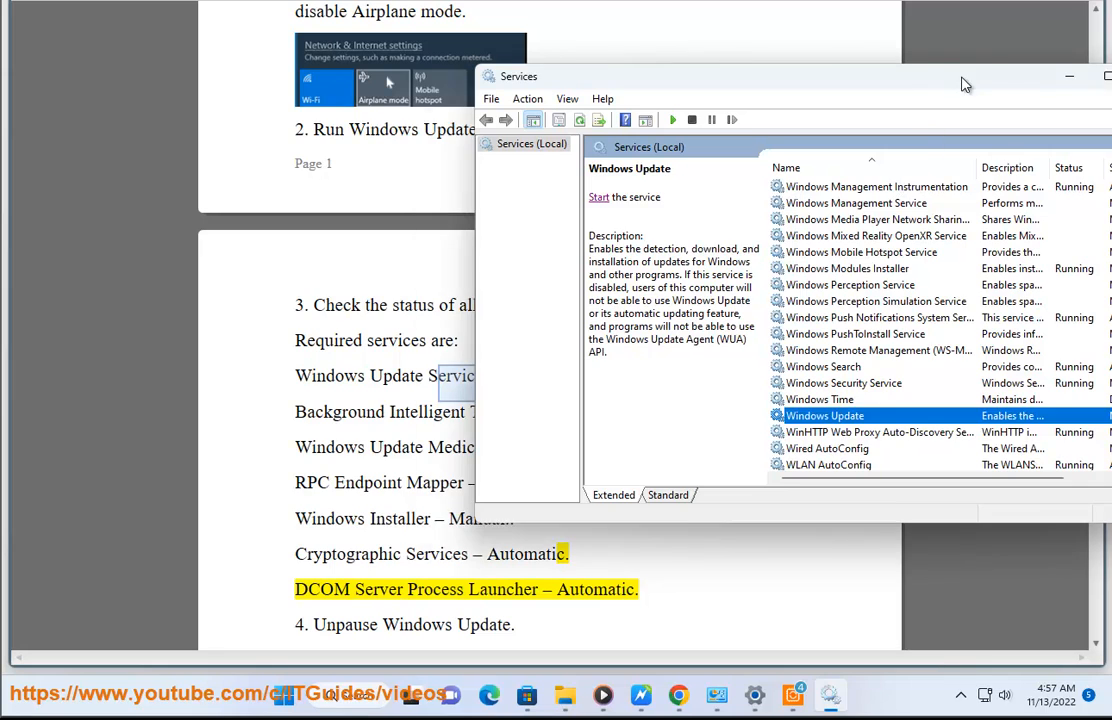
left_click_drag(961, 82, 737, 88)
left_click(923, 84)
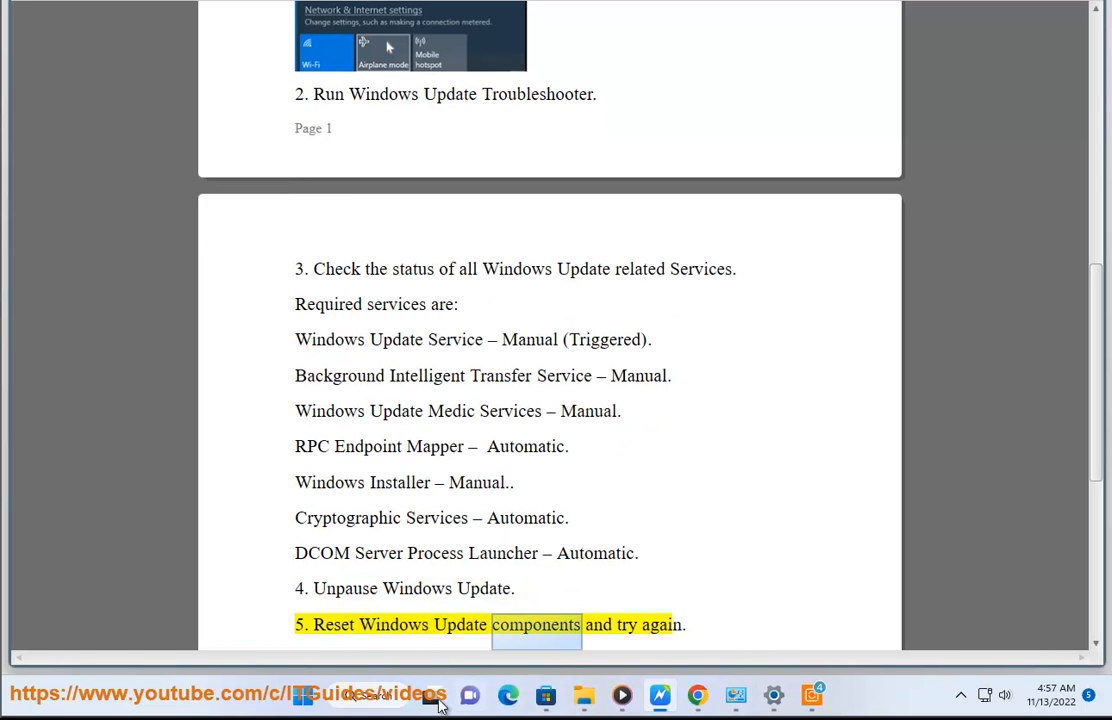
In the Windows Update settings, pause updates for 1 week, resume them, and minimize Settings.
left_click(774, 697)
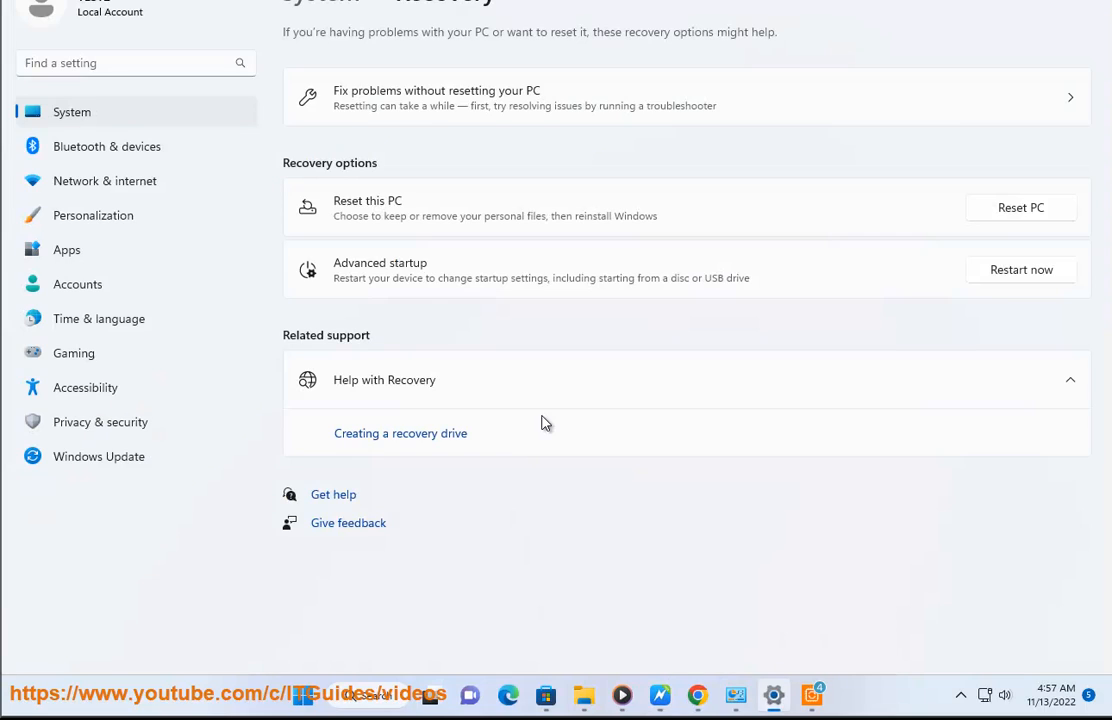
left_click(122, 462)
left_click(1013, 80)
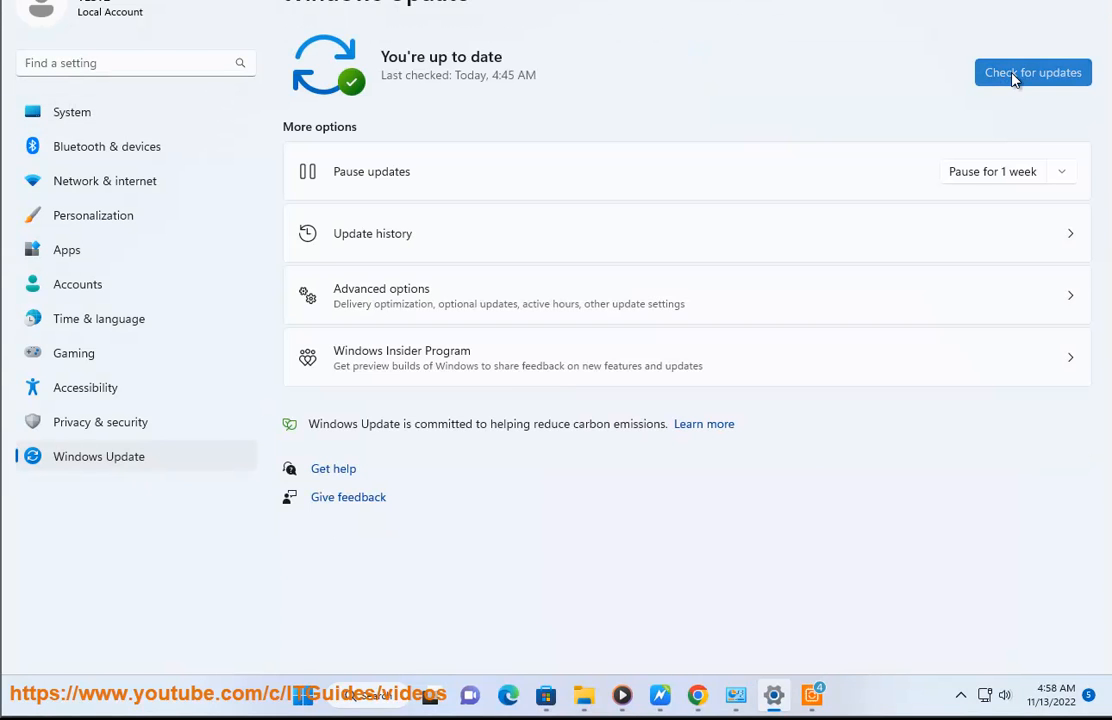
left_click(990, 172)
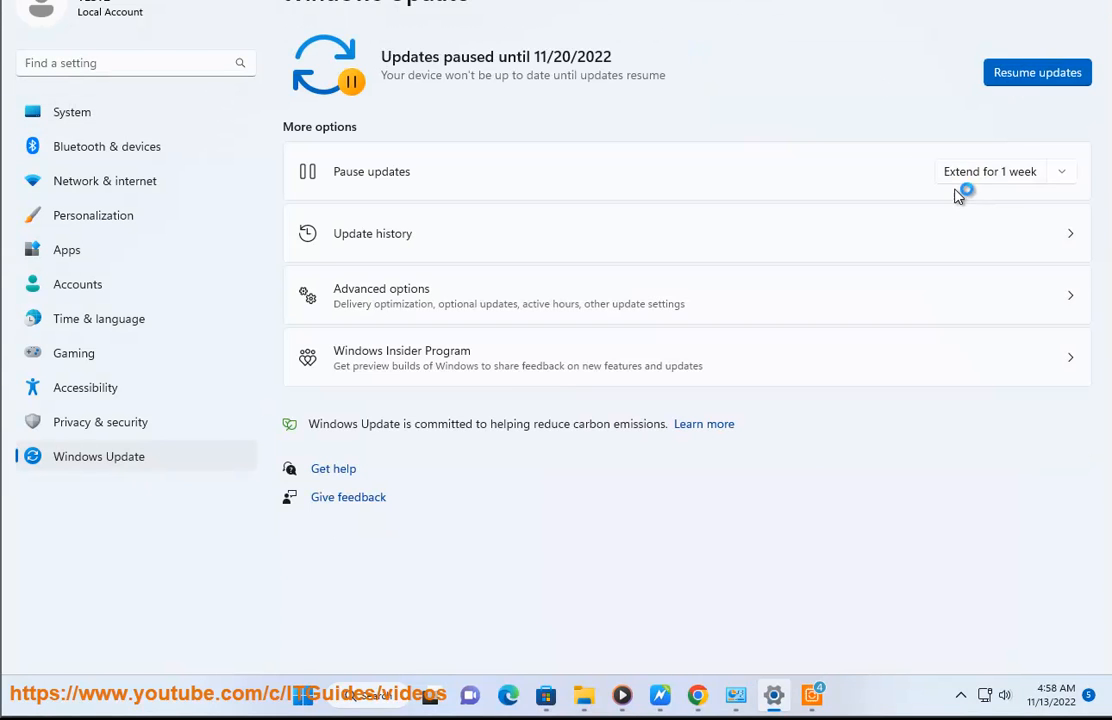
left_click(1022, 75)
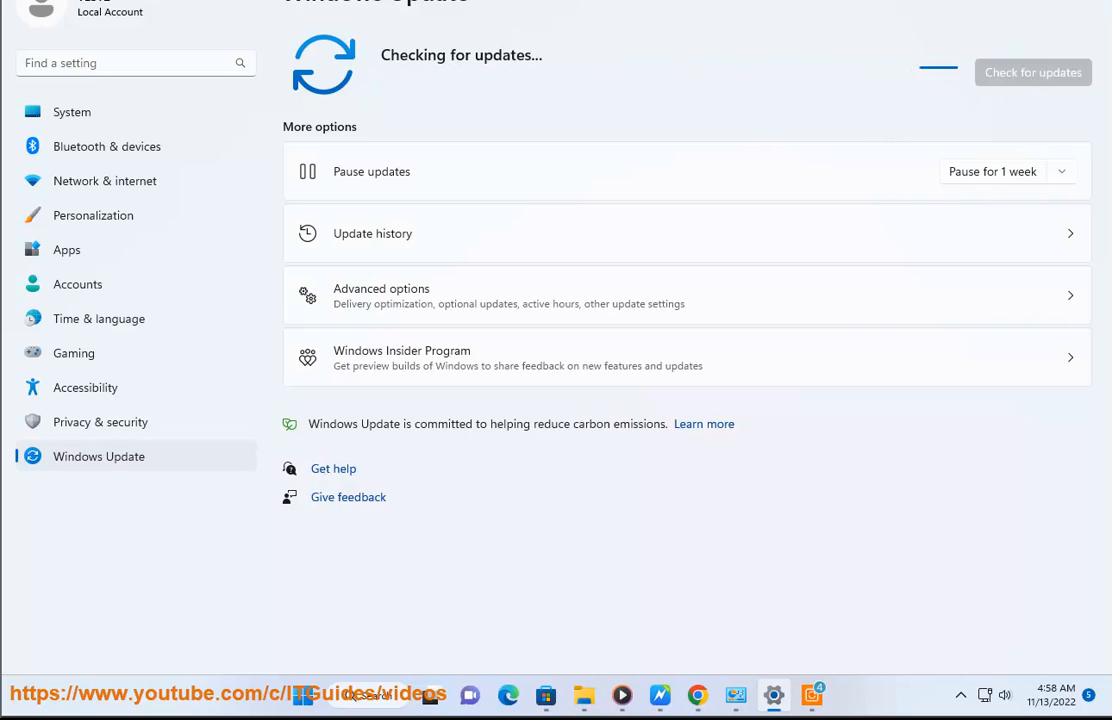
left_click(1013, 2)
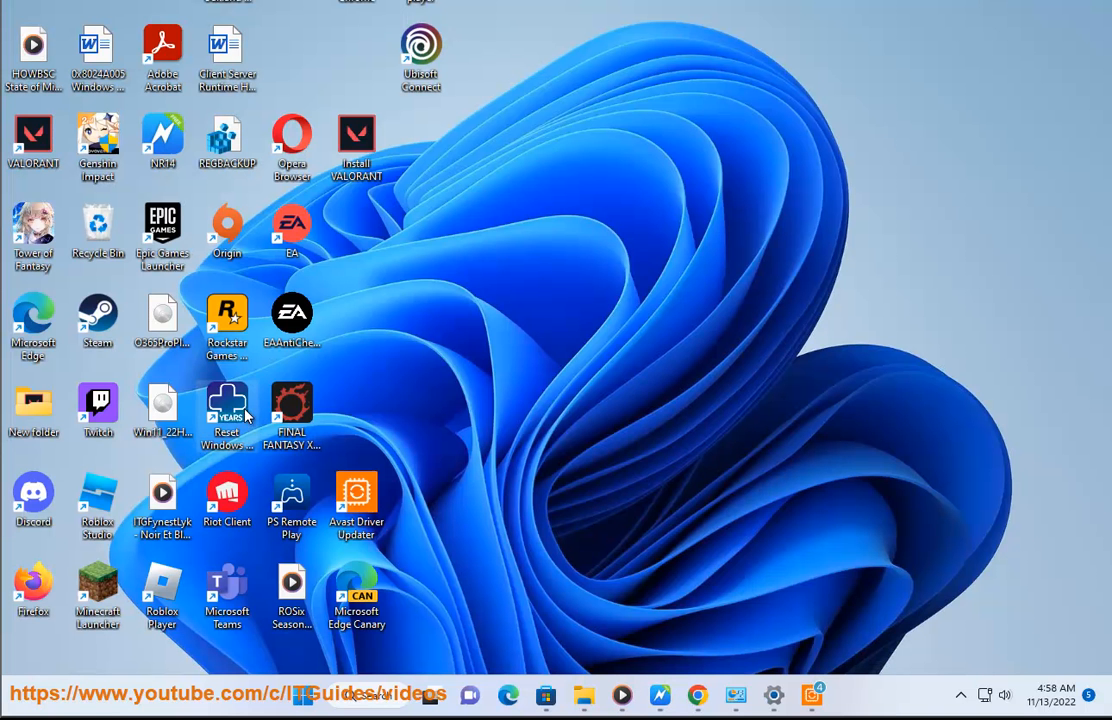
Run Reset Windows Update Tool from the desktop with administrator permission and enter option 2 for resetting the Windows Update Components.
right_click(238, 428)
left_click(345, 191)
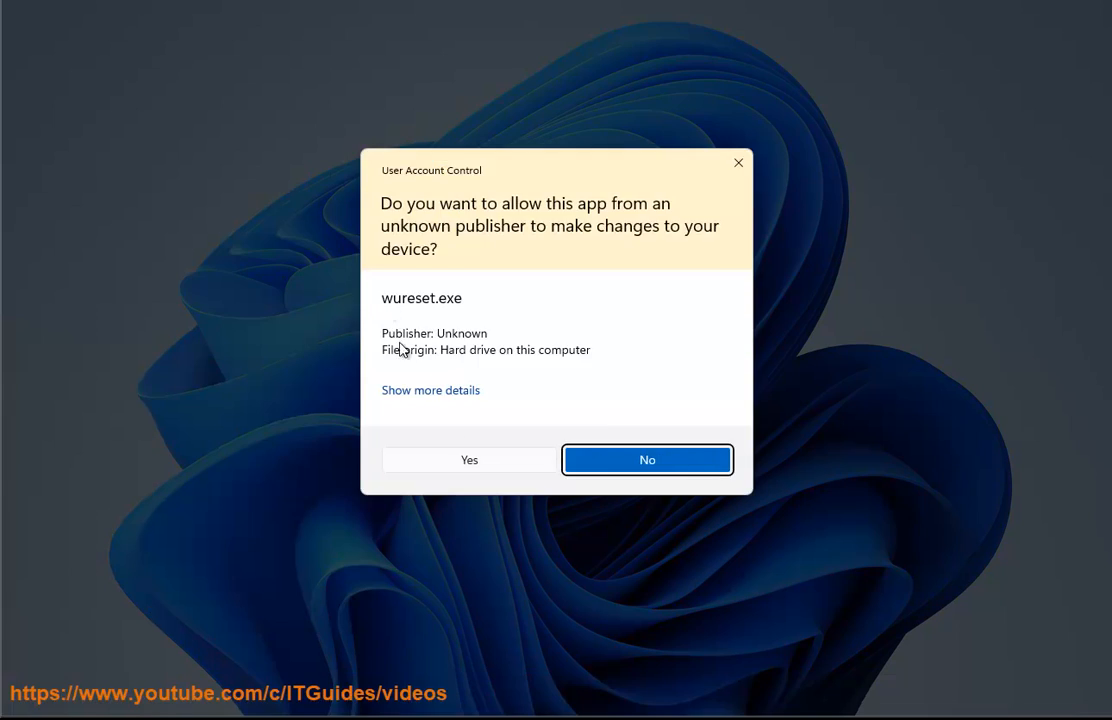
left_click(460, 462)
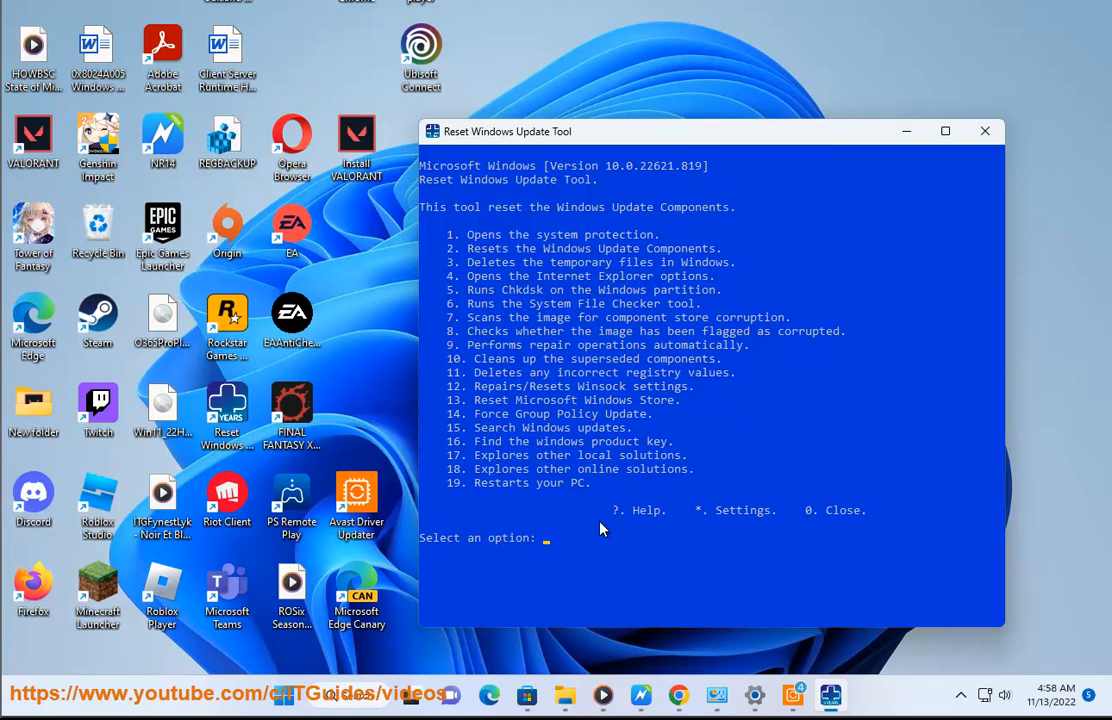
left_click_drag(461, 250, 727, 258)
type("2")
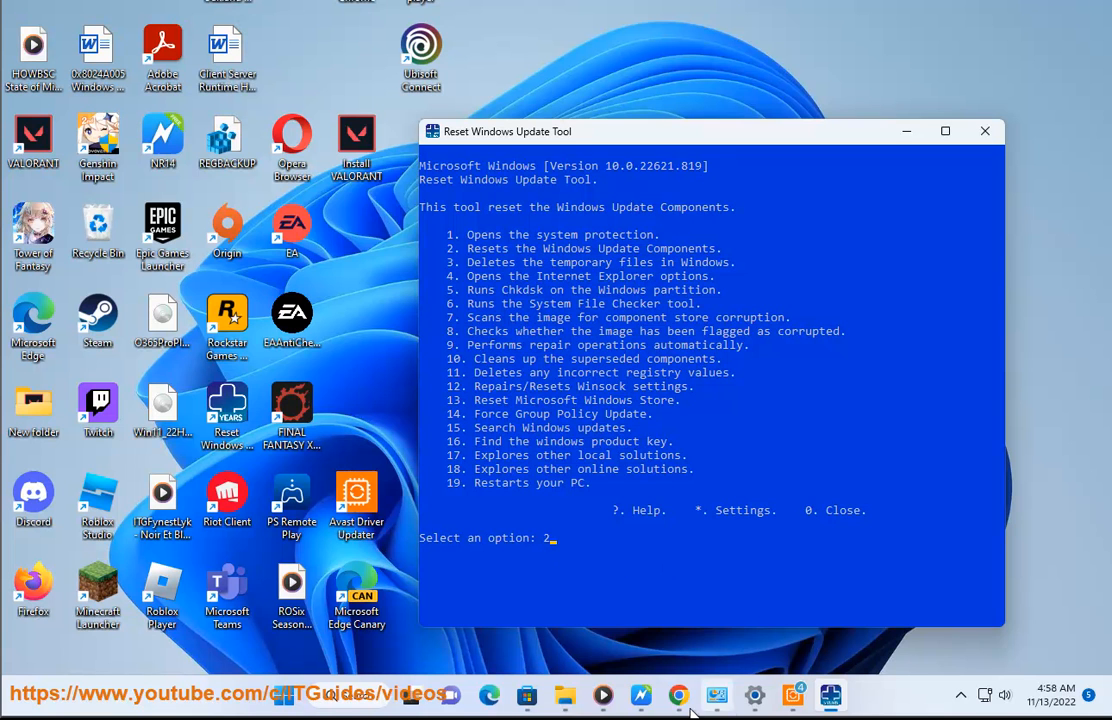
Switch to Chrome, close the slow internet article, and search Google for "Reset Windows Update Tool DOWNLOAD".
mouse_move(676, 708)
left_click(227, 420)
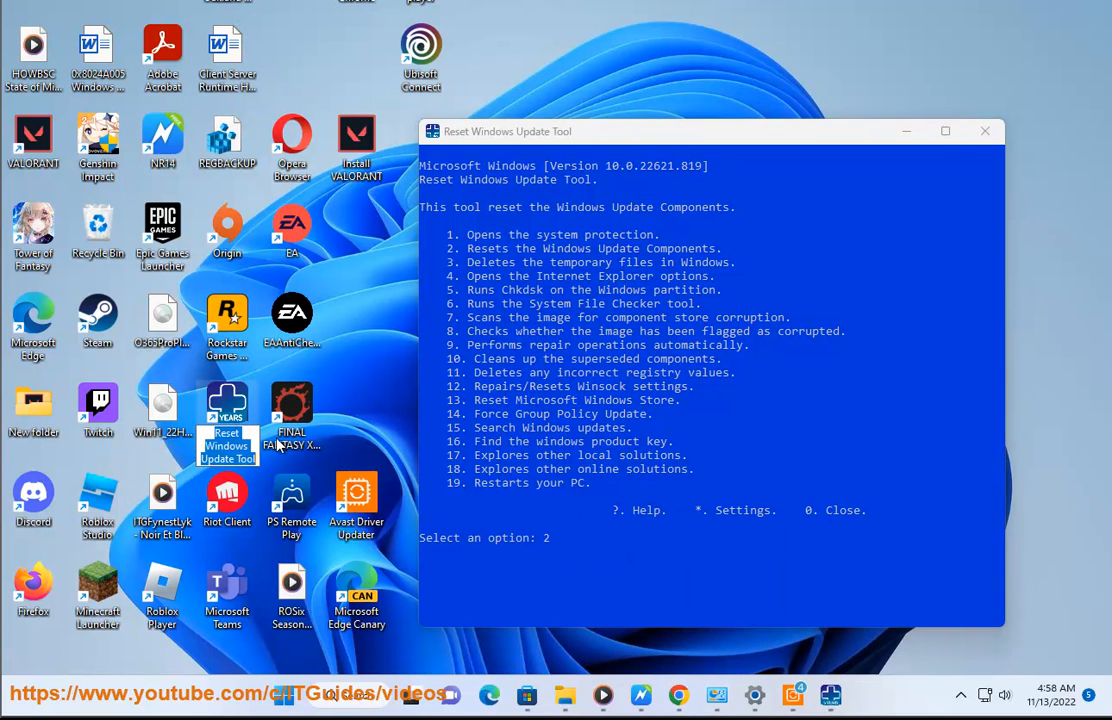
left_click(678, 695)
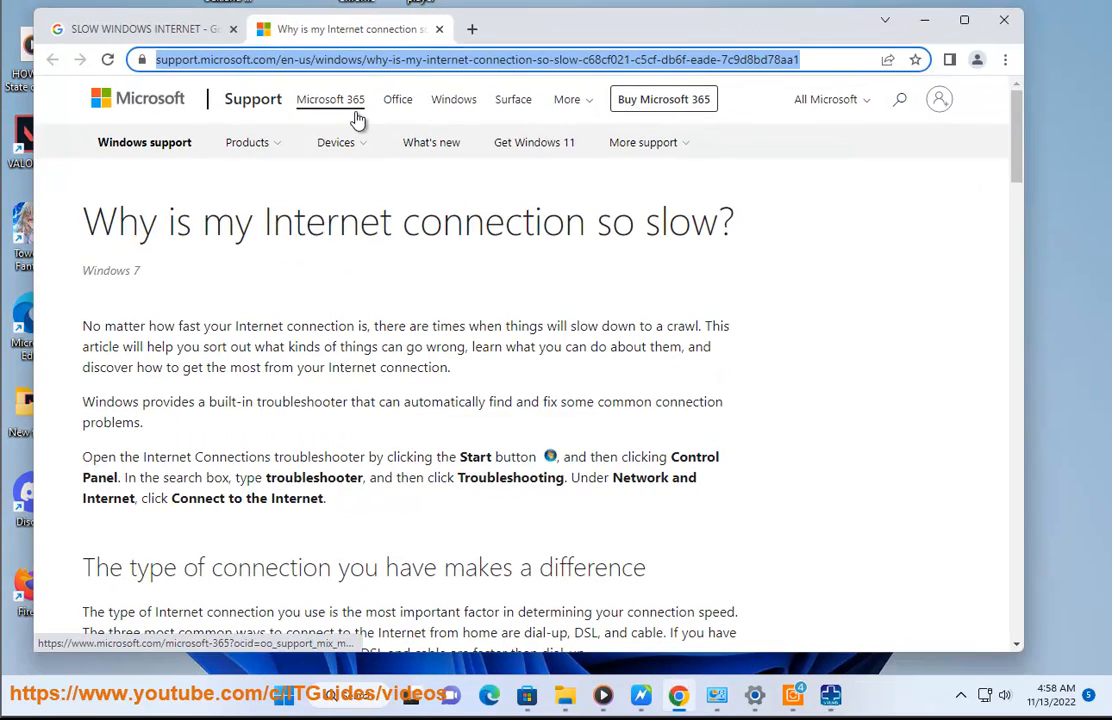
left_click(439, 30)
triple_click(474, 118)
type("Reset Windows Update Tool")
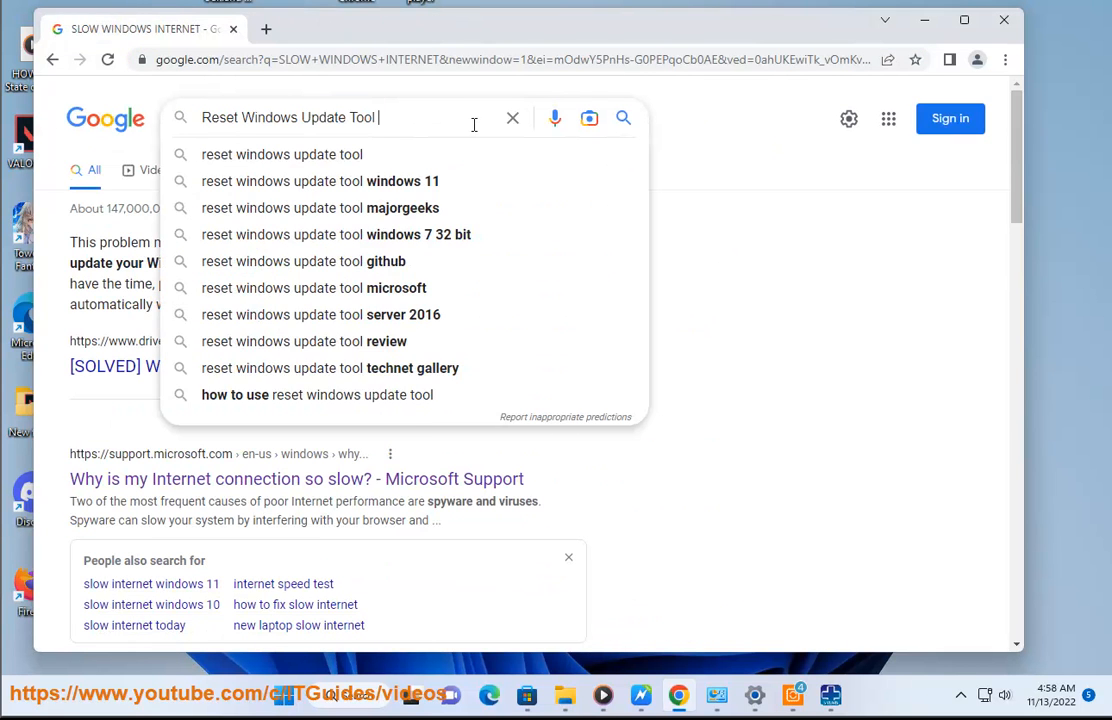
type("DOWNLOAD")
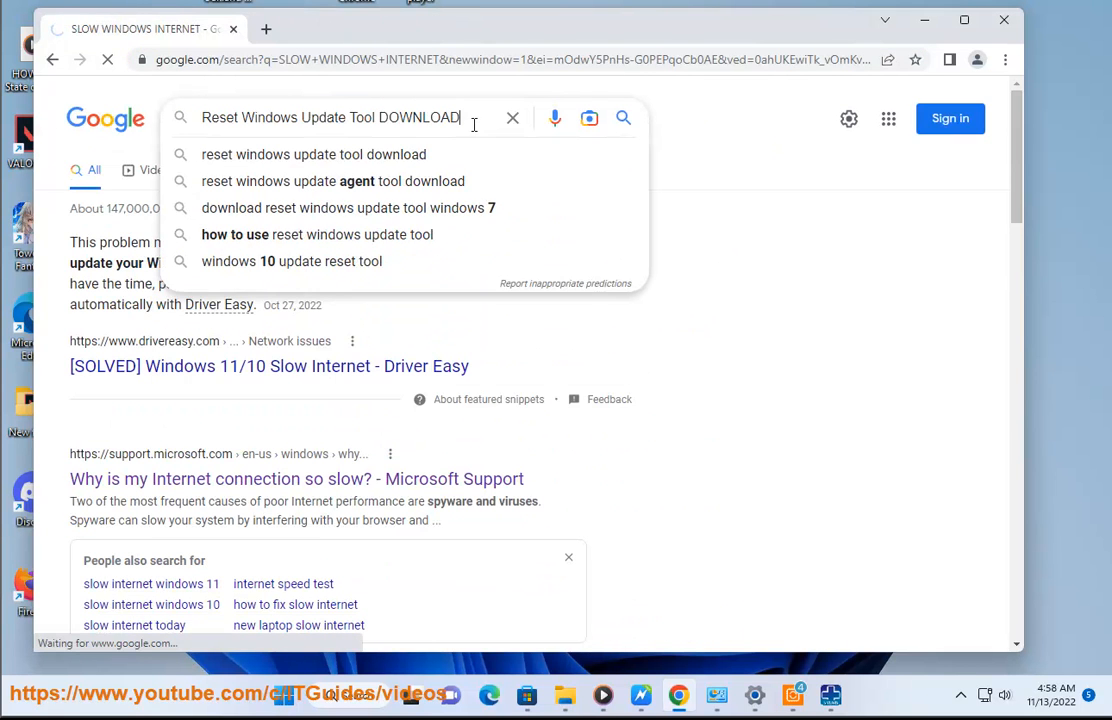
key("Return")
Highlight the two wureset.com search results, minimize the browser, and close Reset Windows Update Tool.
left_click_drag(66, 243, 347, 441)
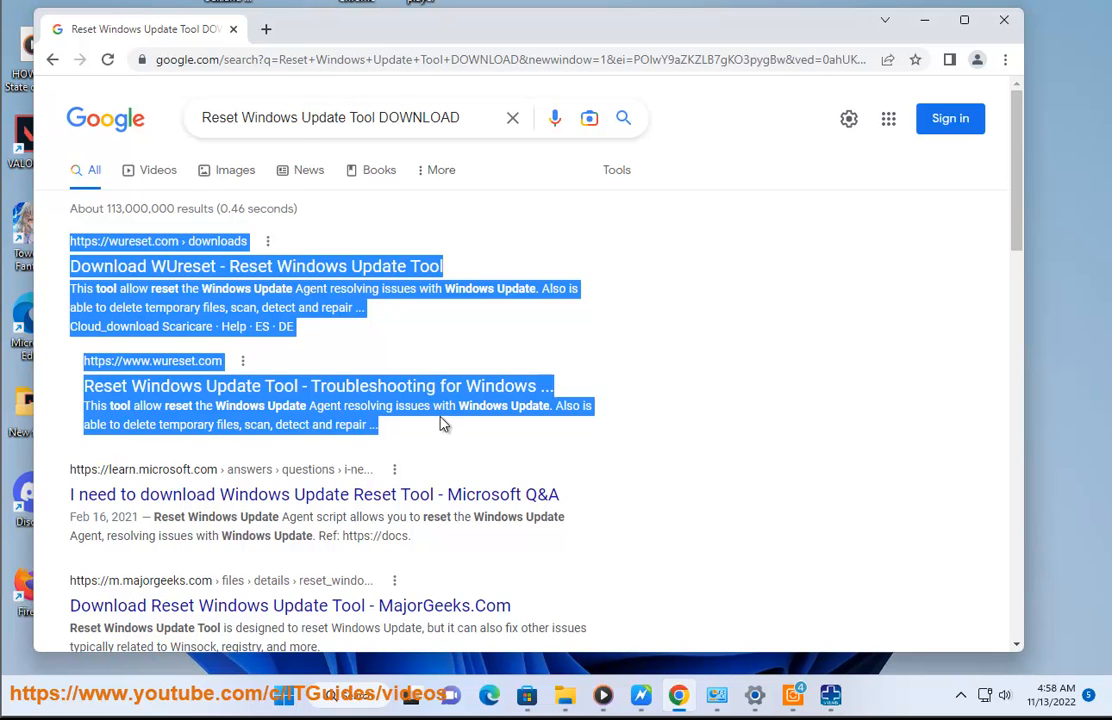
left_click(924, 20)
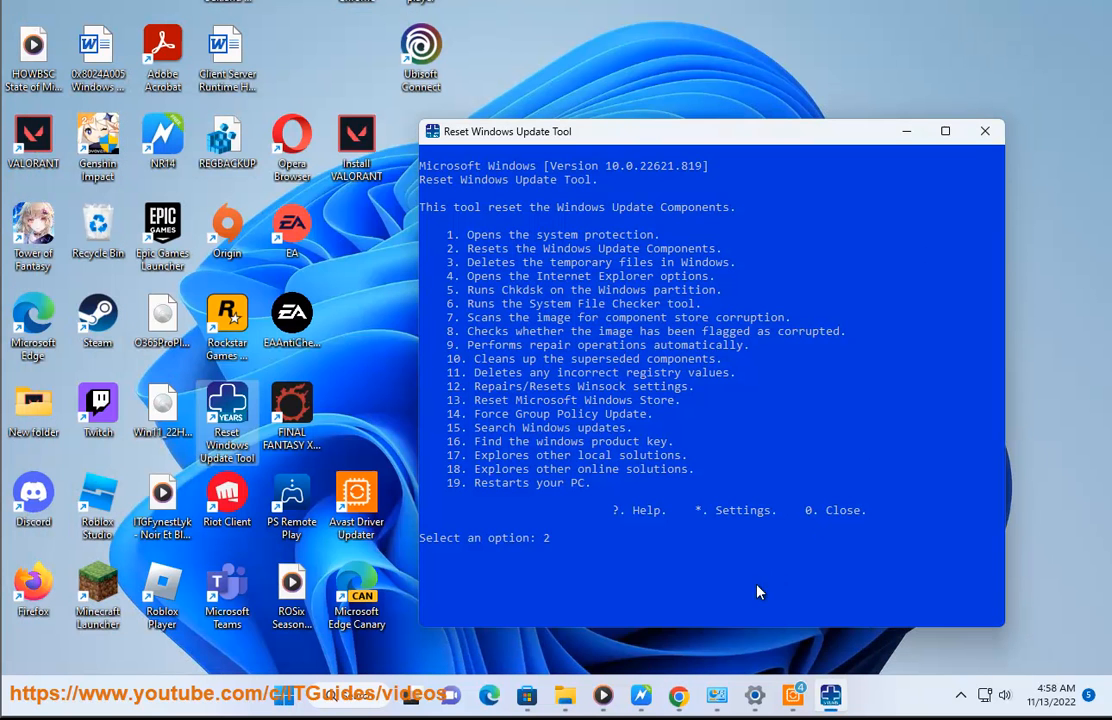
left_click(985, 131)
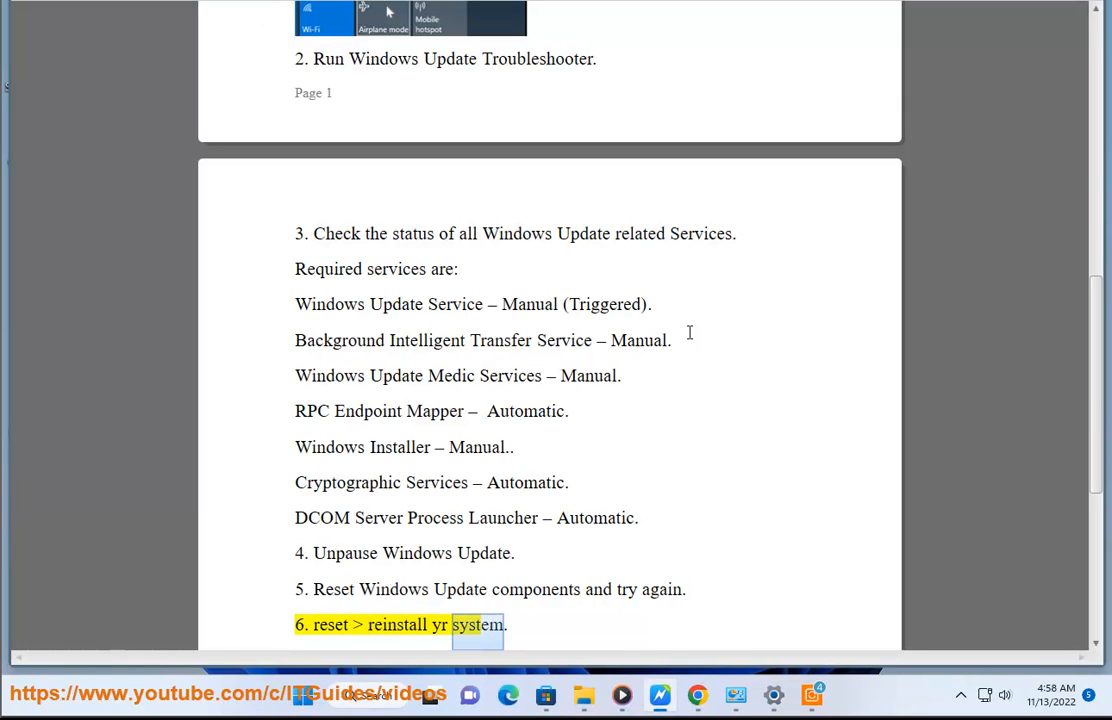
Switch to Settings and open the Recovery options of the System settings.
left_click(302, 695)
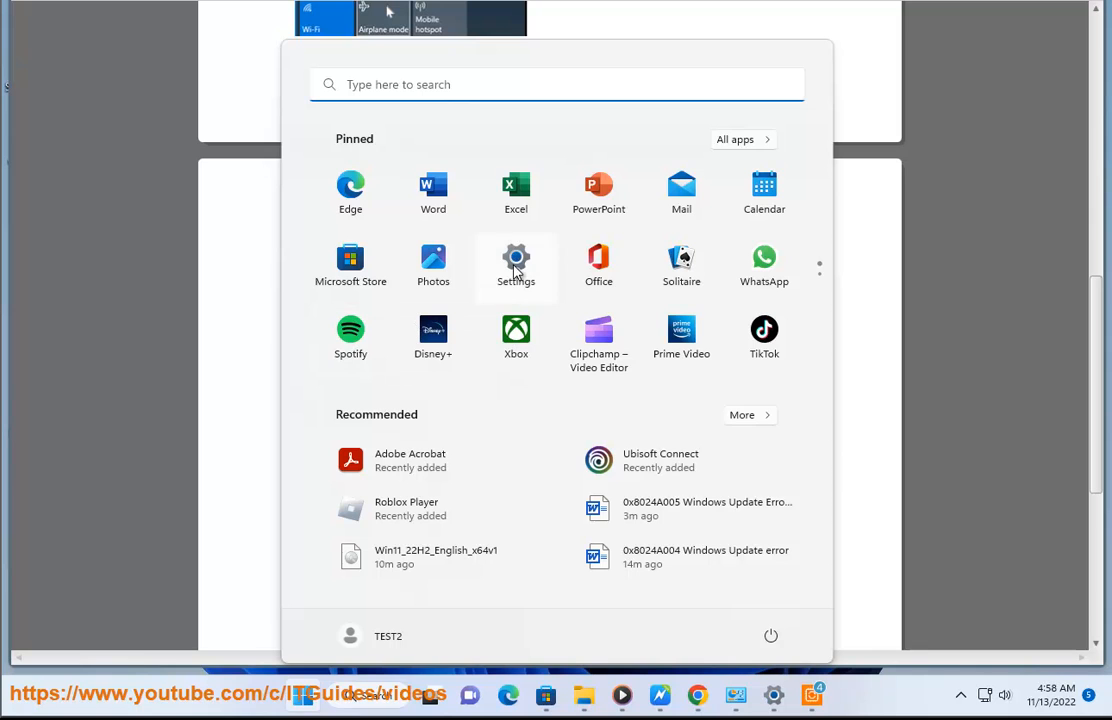
left_click(772, 694)
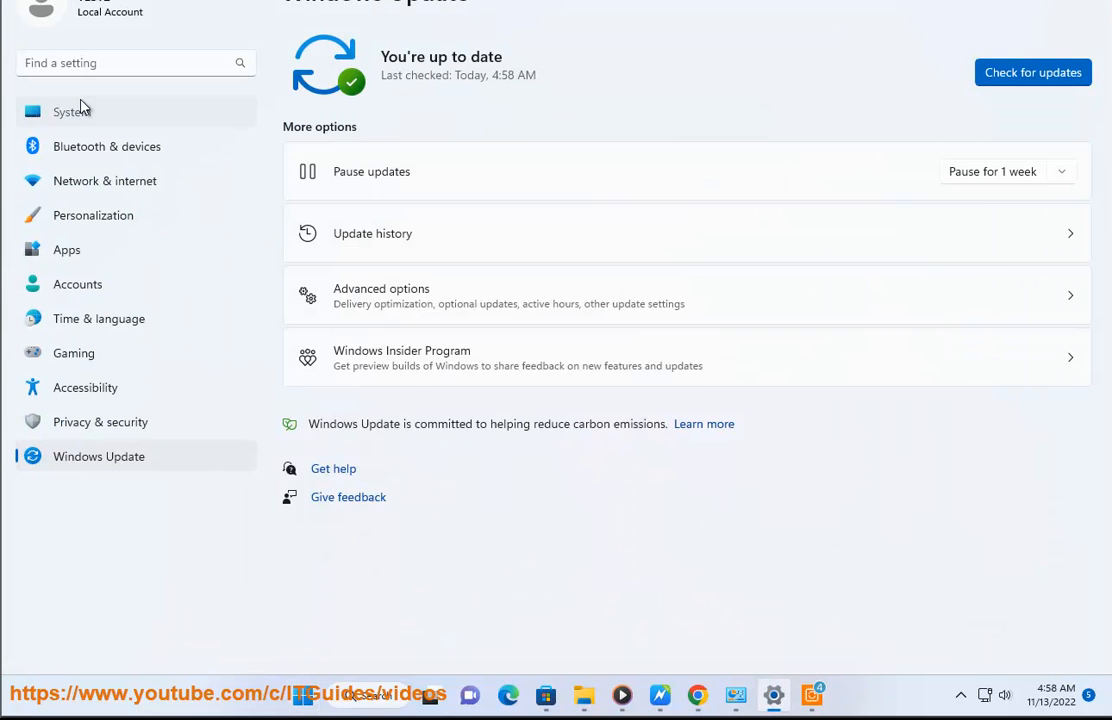
left_click(83, 109)
scroll(473, 470, "down", 3)
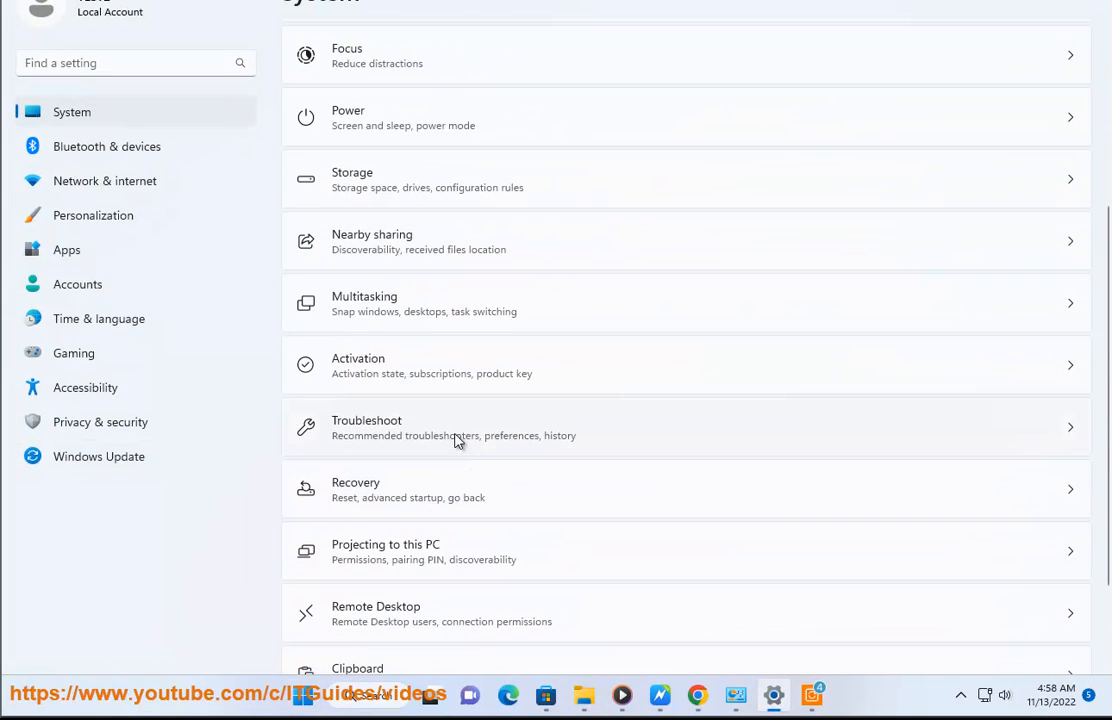
left_click(390, 412)
left_click(328, 10)
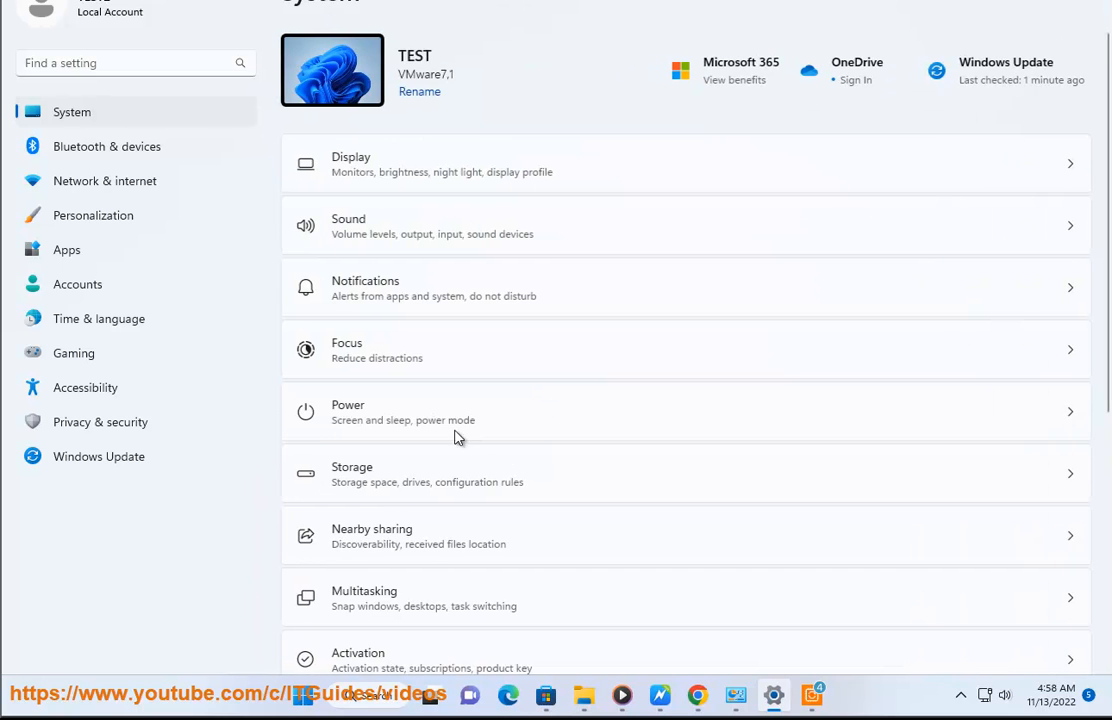
scroll(420, 500, "down", 3)
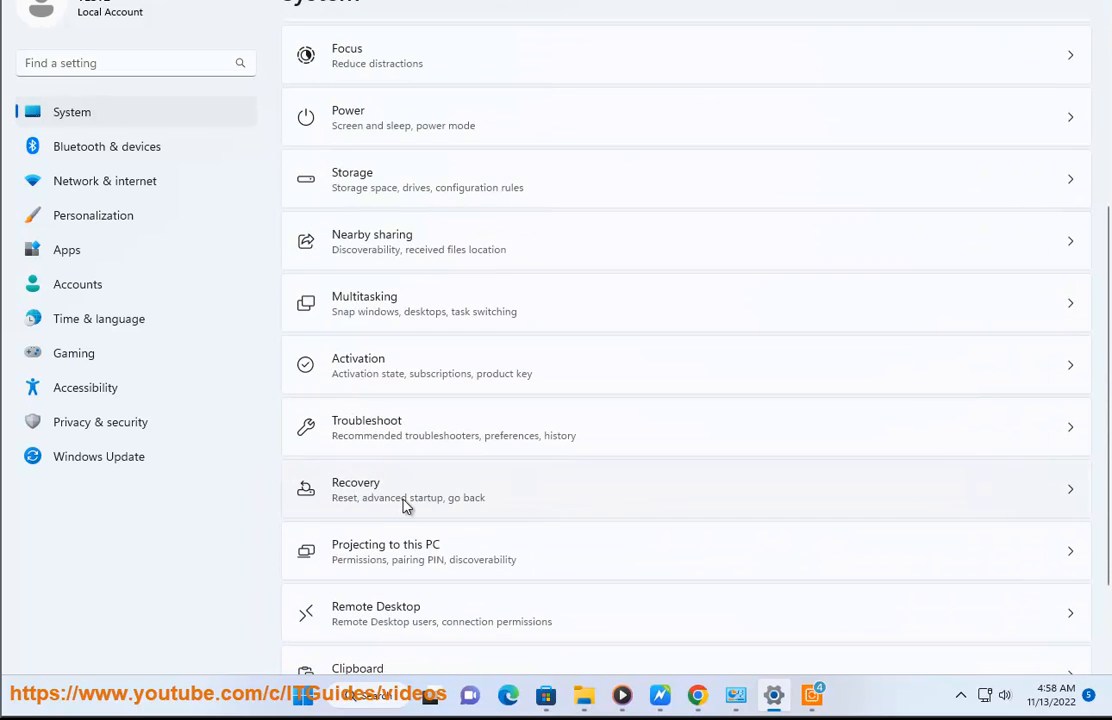
left_click(405, 505)
Start Reset this PC with the option to download and reinstall Windows, and cancel at the additional settings.
left_click(1024, 211)
left_click(478, 228)
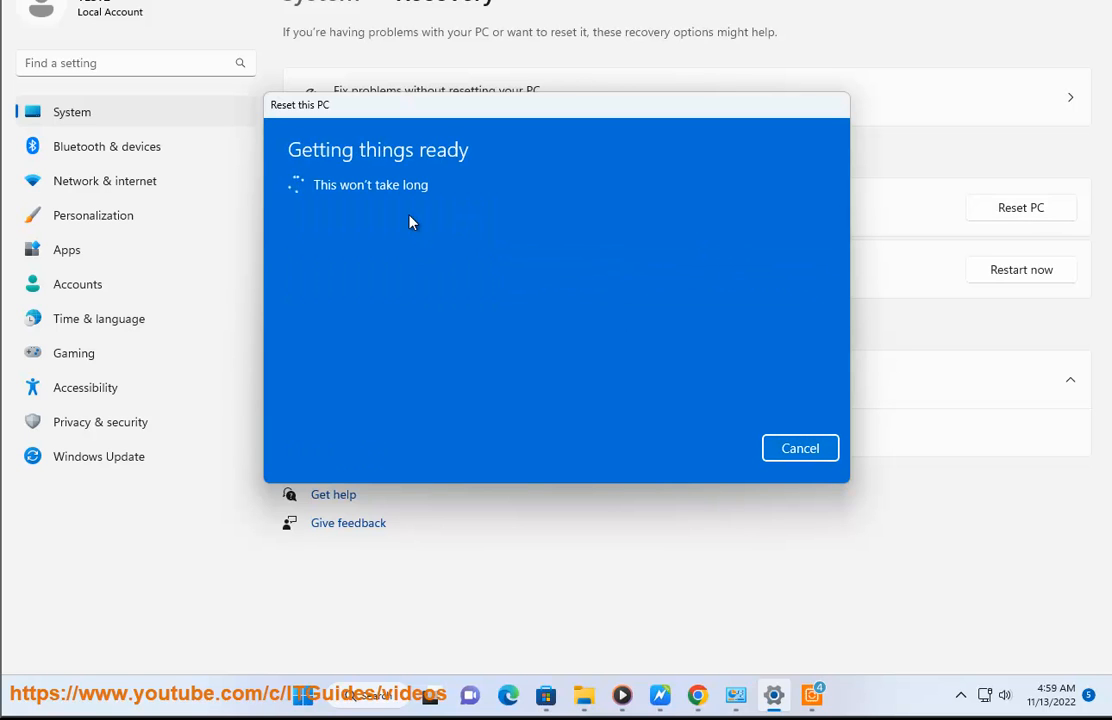
left_click(418, 217)
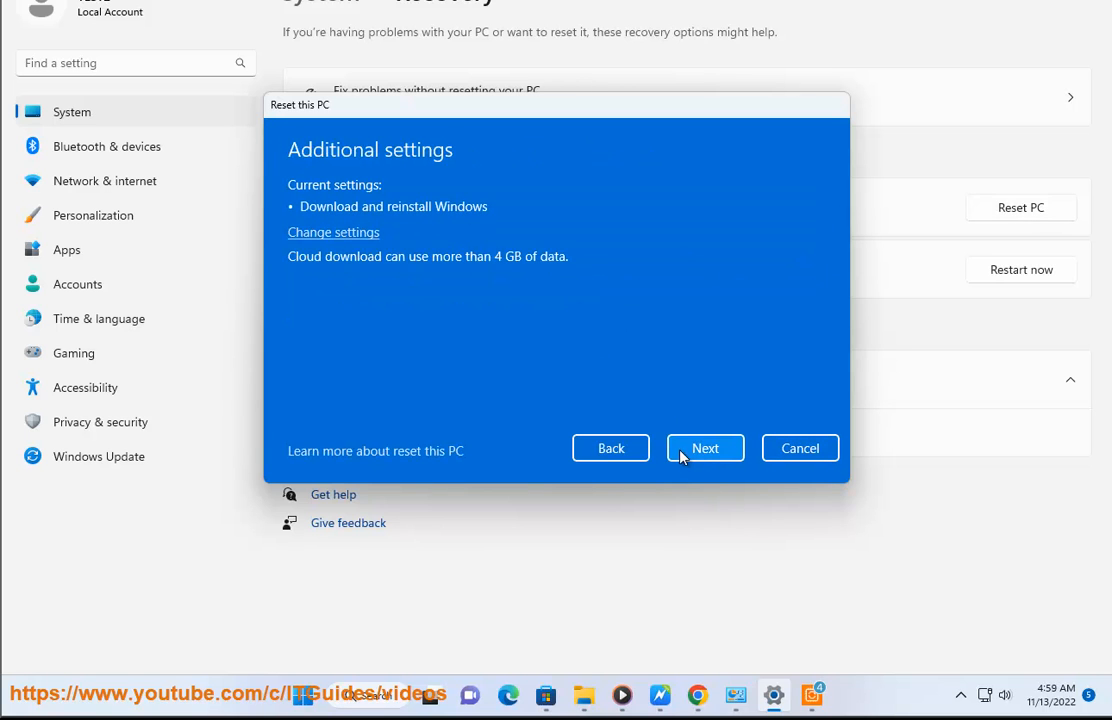
left_click(796, 448)
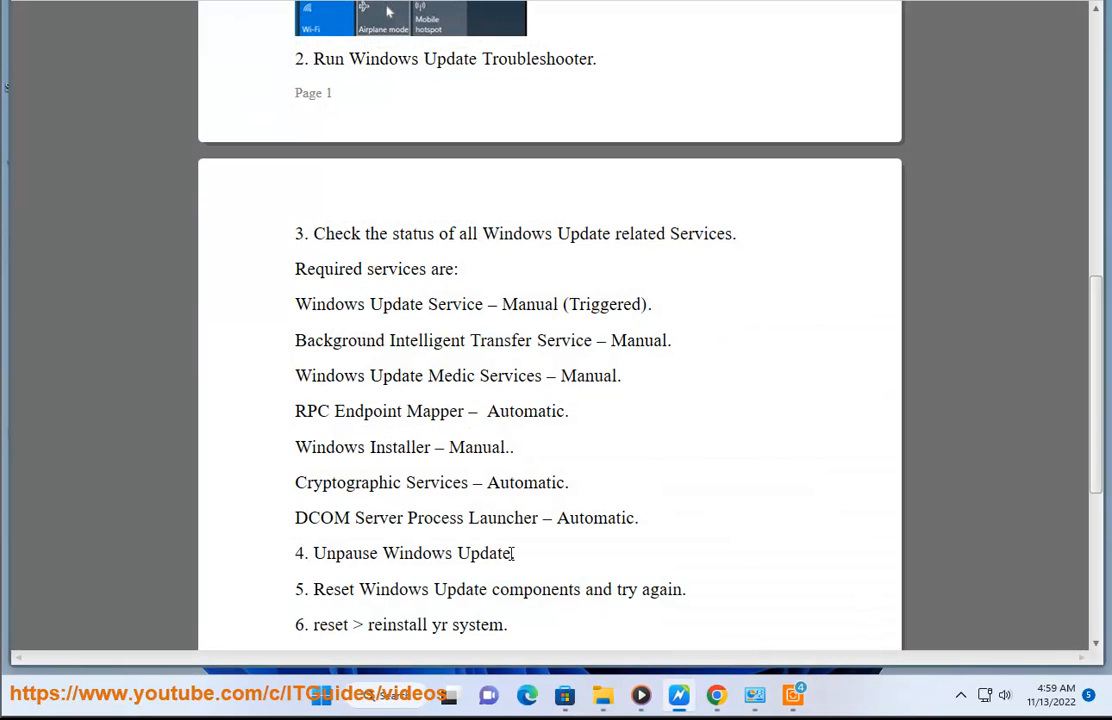
Highlight "reinstall" in item 6 of the guide, search Google for "WINDOWS ISO DOWNLOAD", and highlight the two Microsoft results.
double_click(413, 622)
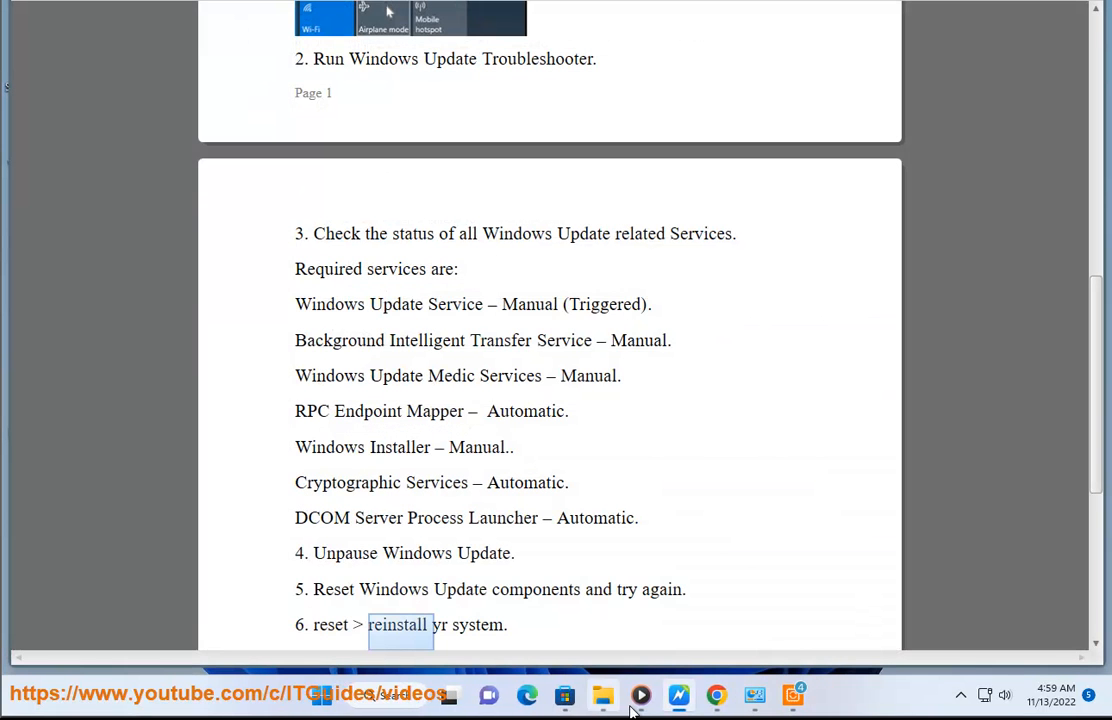
left_click(717, 697)
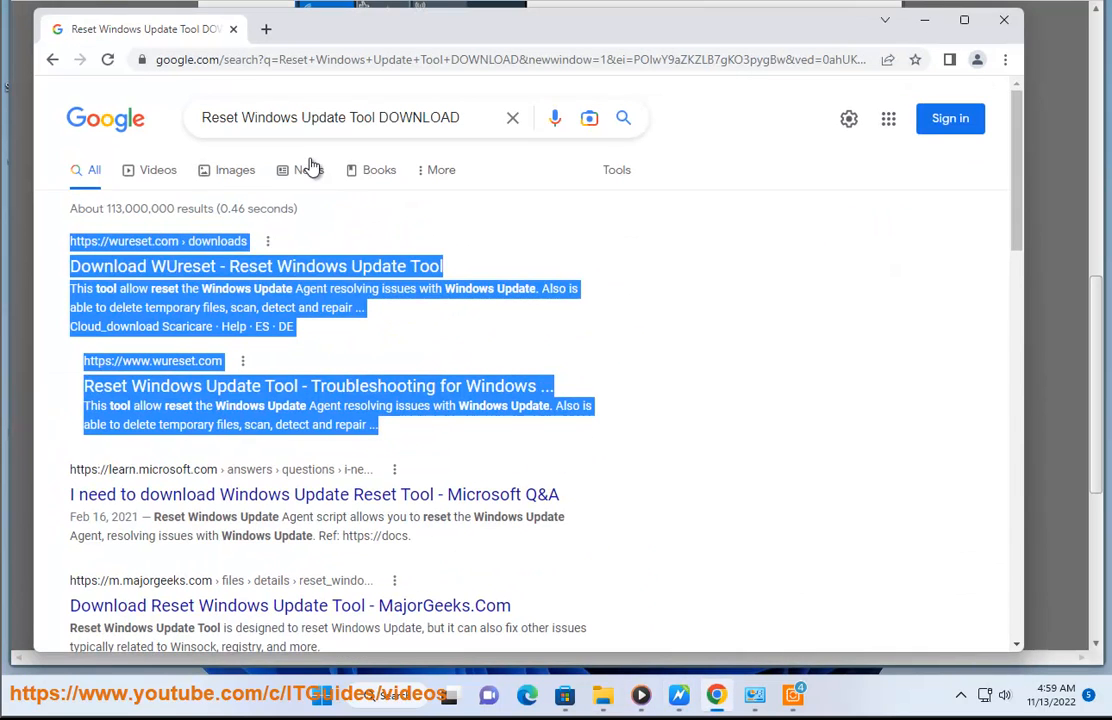
left_click(377, 126)
key("ctrl+a")
type("WIND")
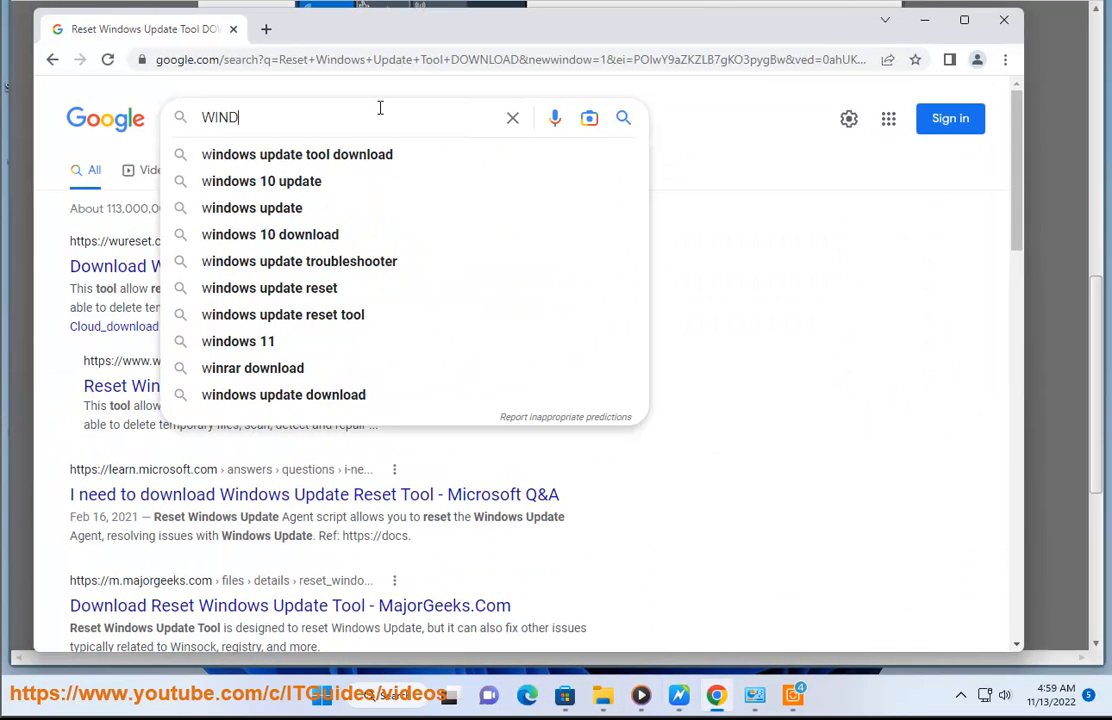
type("OWS ISO DOWNLOAD")
key("Return")
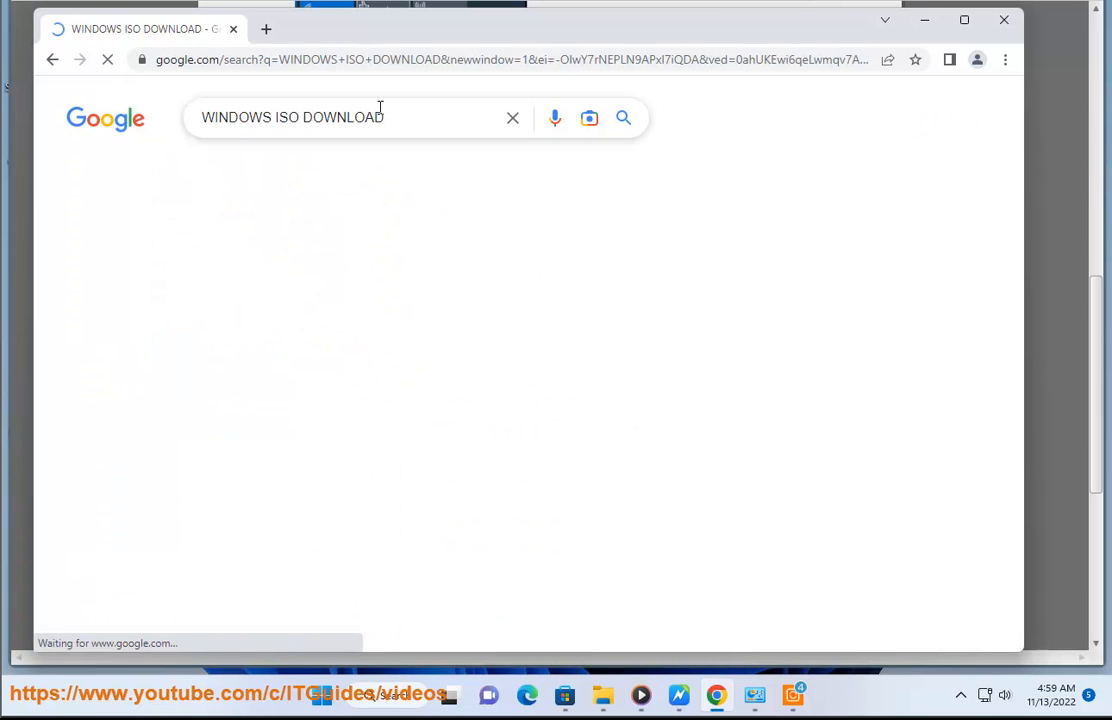
left_click_drag(290, 449, 40, 238)
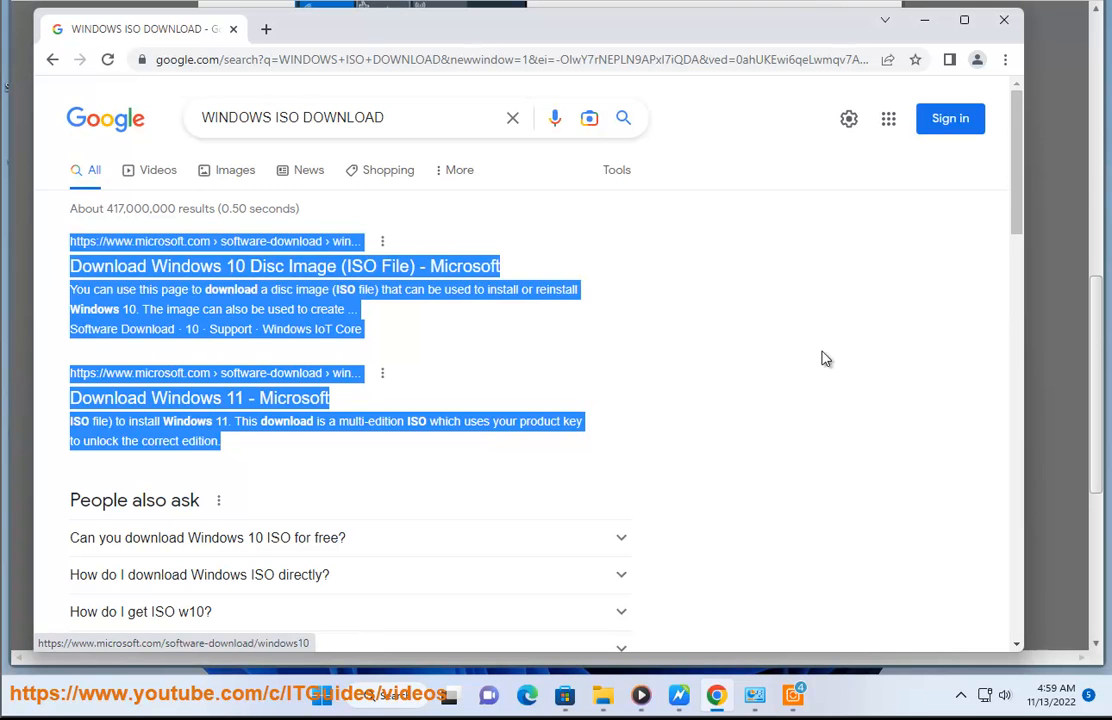
In File Explorer, find the Win11_22H2_English_x64v1 disc image in the Desktop folder and mount it.
left_click(604, 700)
left_click(135, 279)
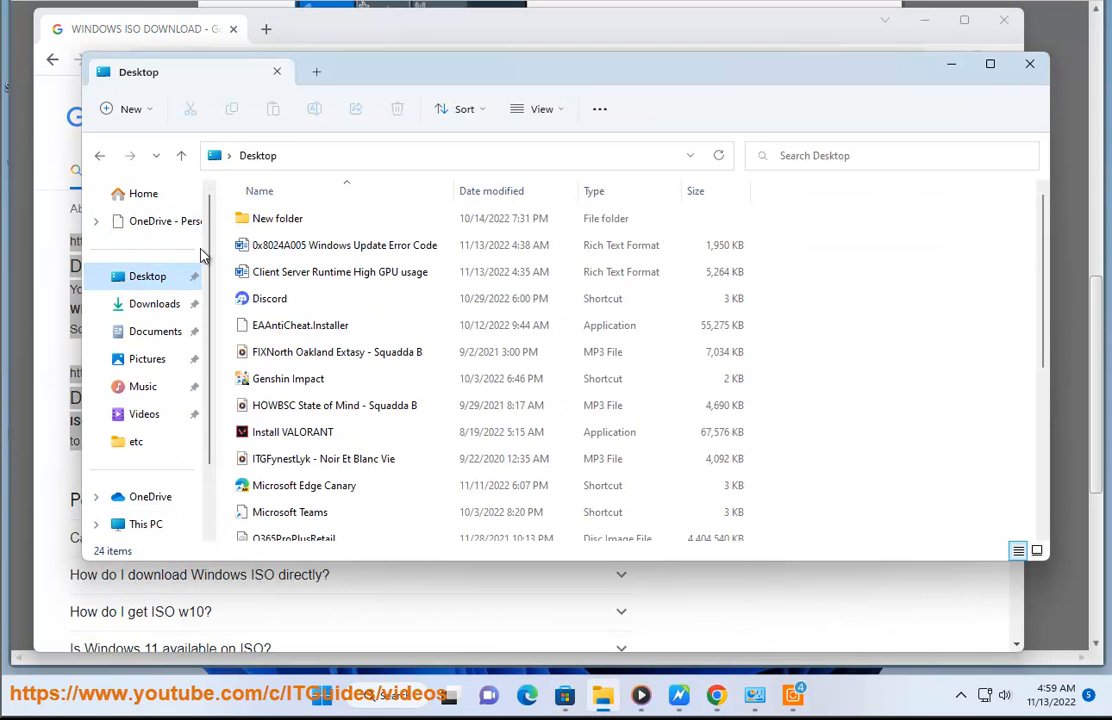
scroll(285, 459, "down", 2)
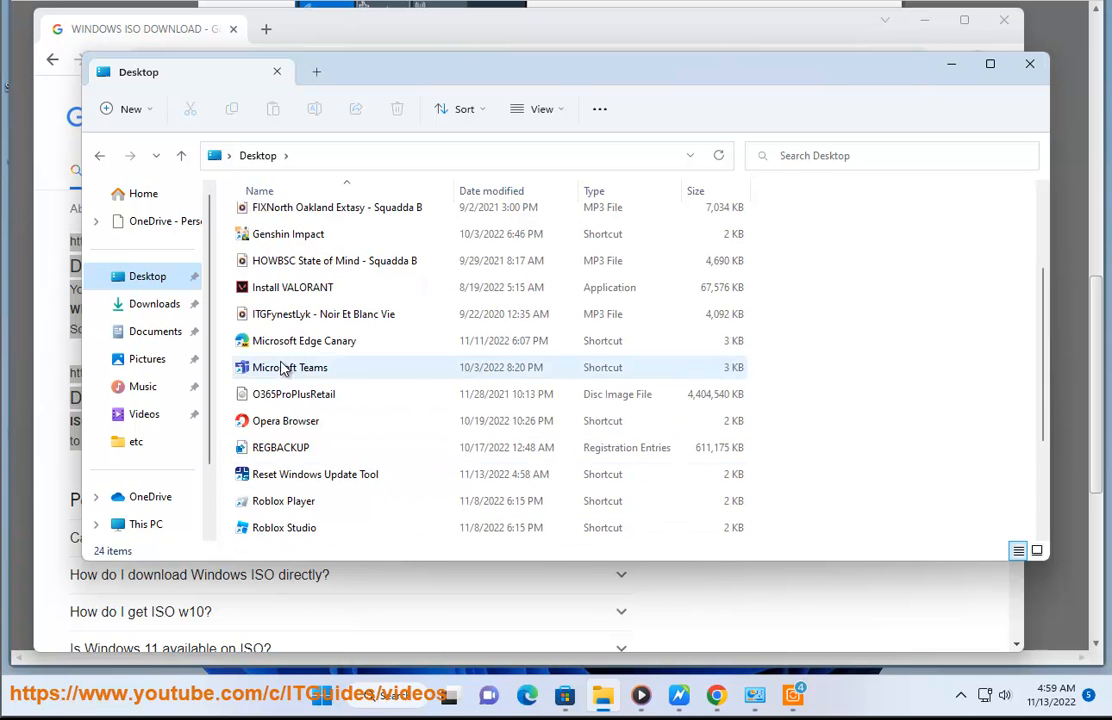
scroll(320, 390, "up", 2)
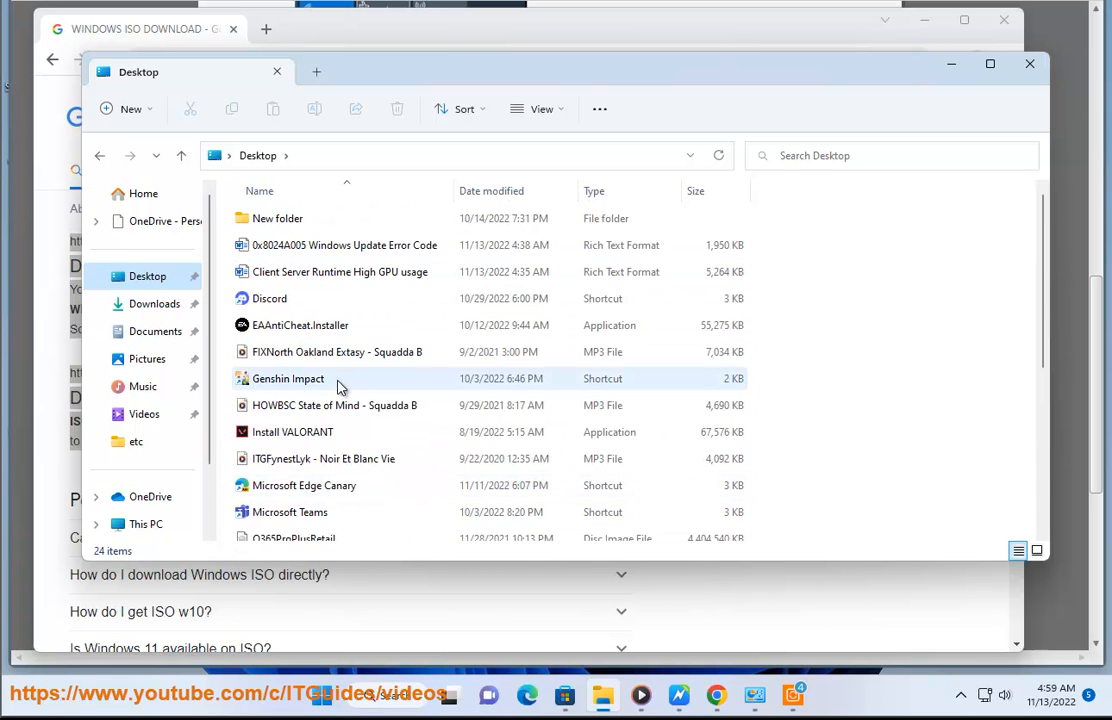
scroll(341, 388, "down", 3)
scroll(348, 460, "down", 1)
left_click(331, 532)
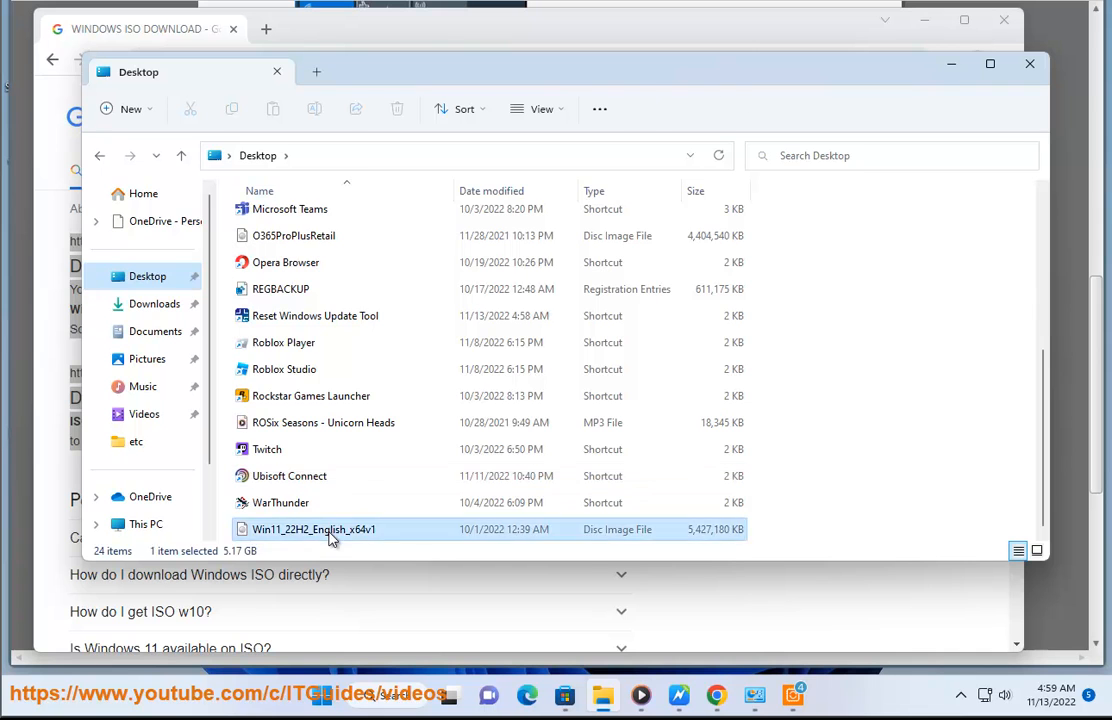
double_click(331, 532)
Run Windows 11 Setup from the mounted DVD drive and change its update download option to Not right now.
double_click(281, 402)
left_click(432, 454)
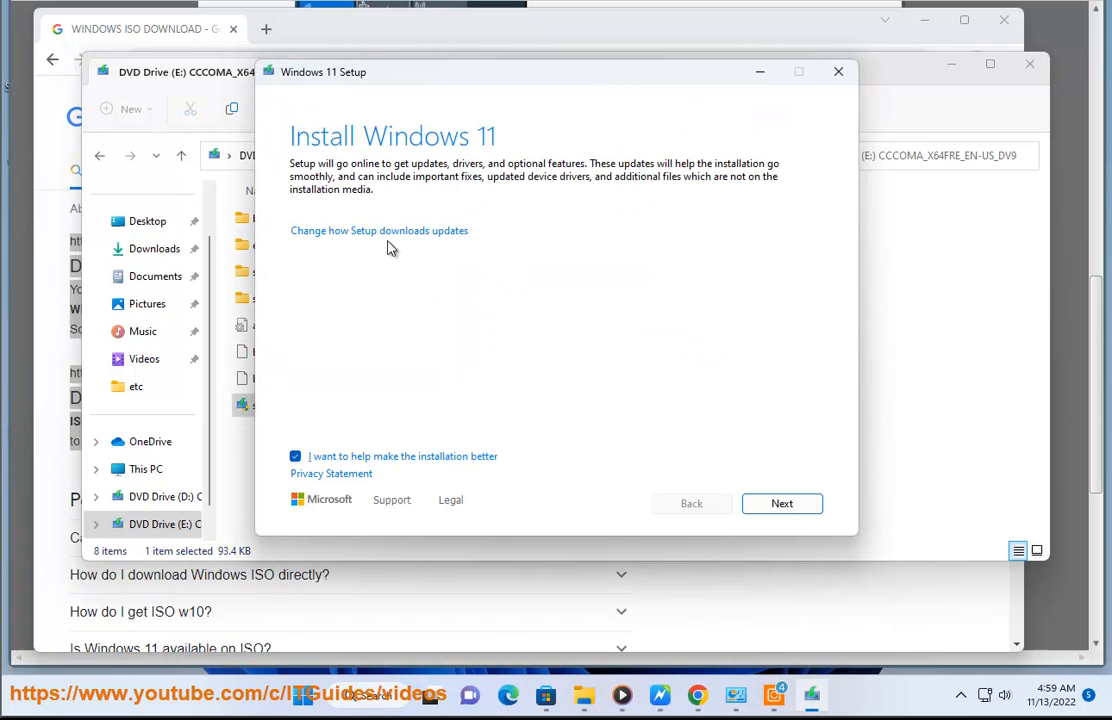
left_click(388, 238)
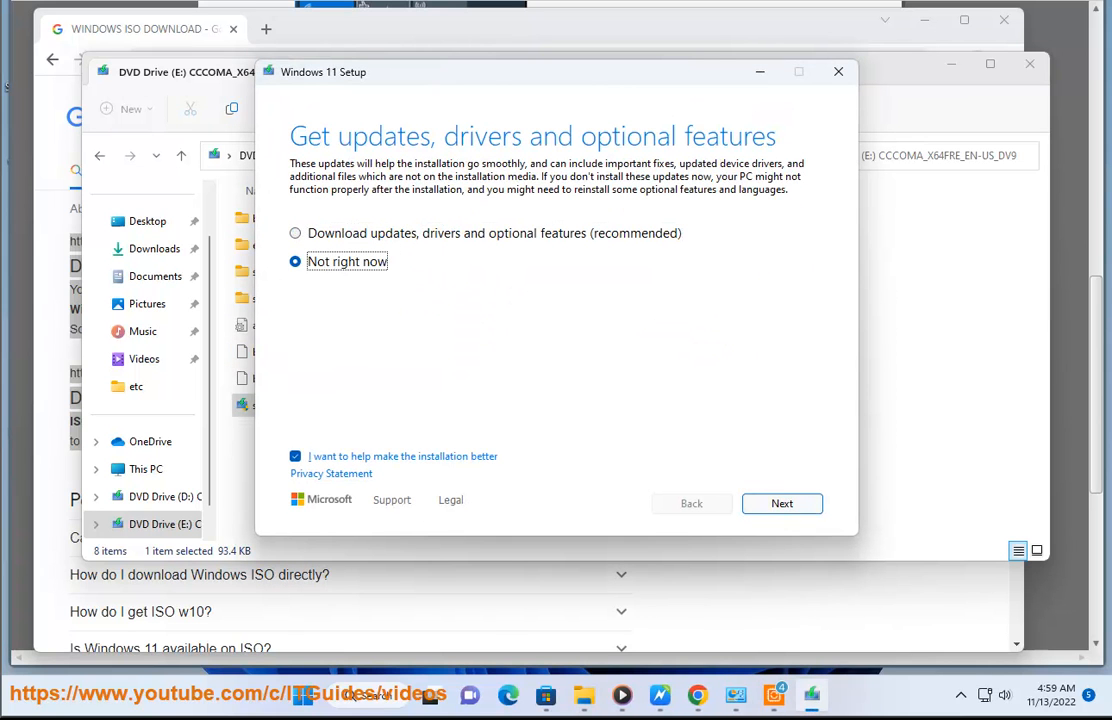